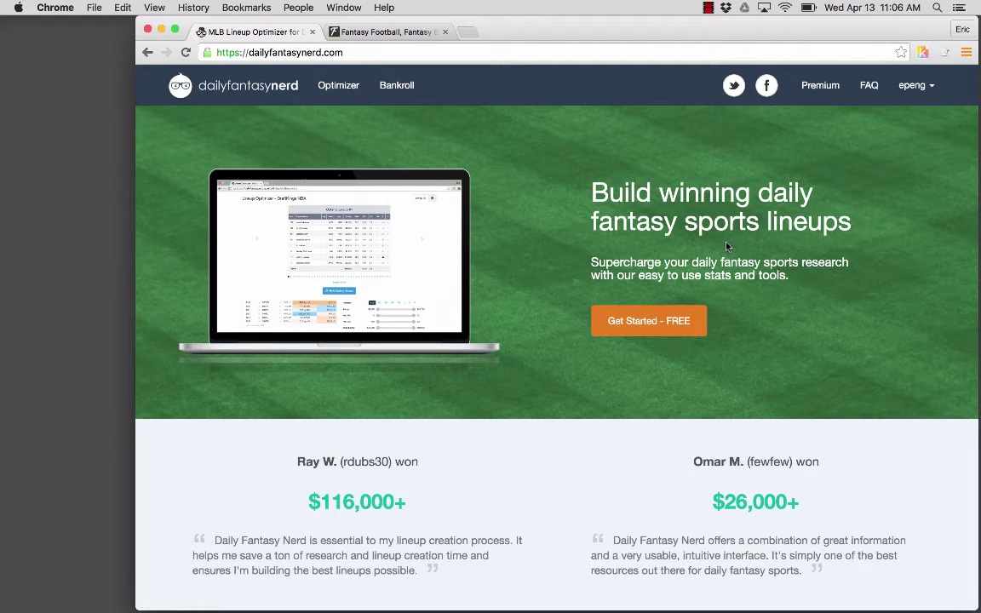
# Launch the free FanDuel MLB lineup optimizer and include the DET @ PIT game
pyautogui.click(648, 319)
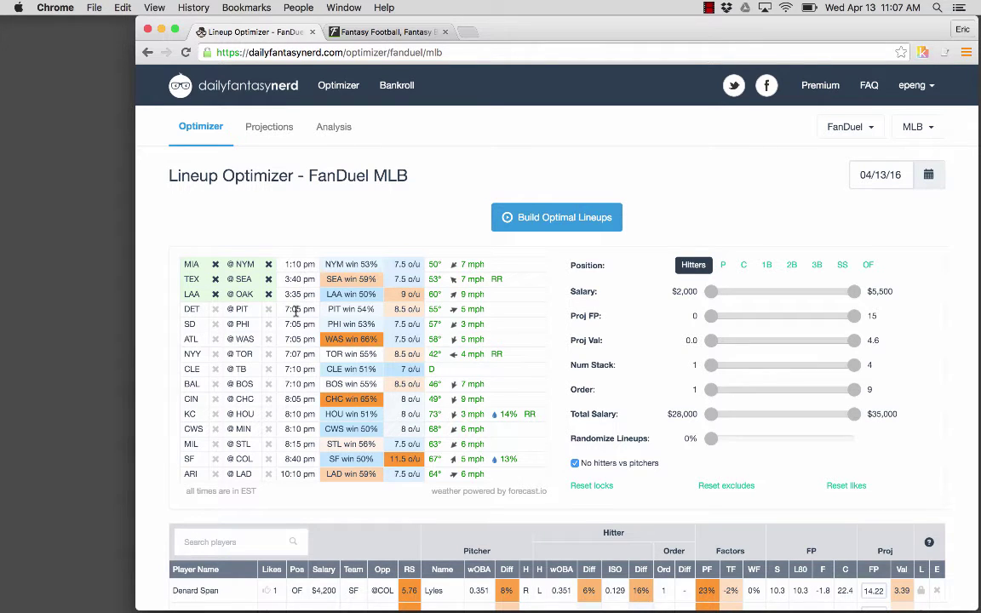
pyautogui.click(220, 308)
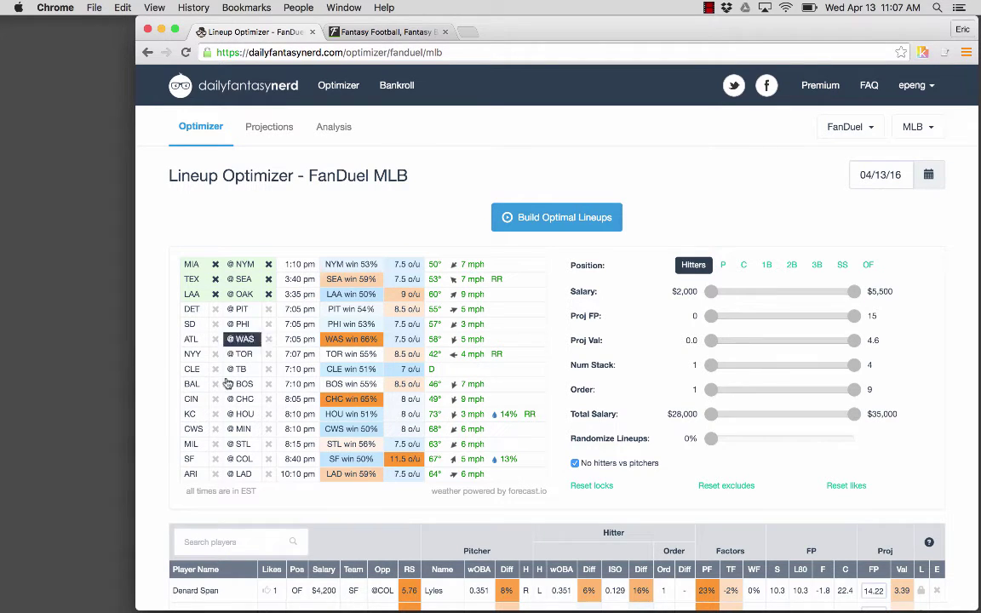
# Build optimal lineups, review Optimal Lineup #1 ($34,900, 129.73 FP), and export them to CSV
pyautogui.click(539, 220)
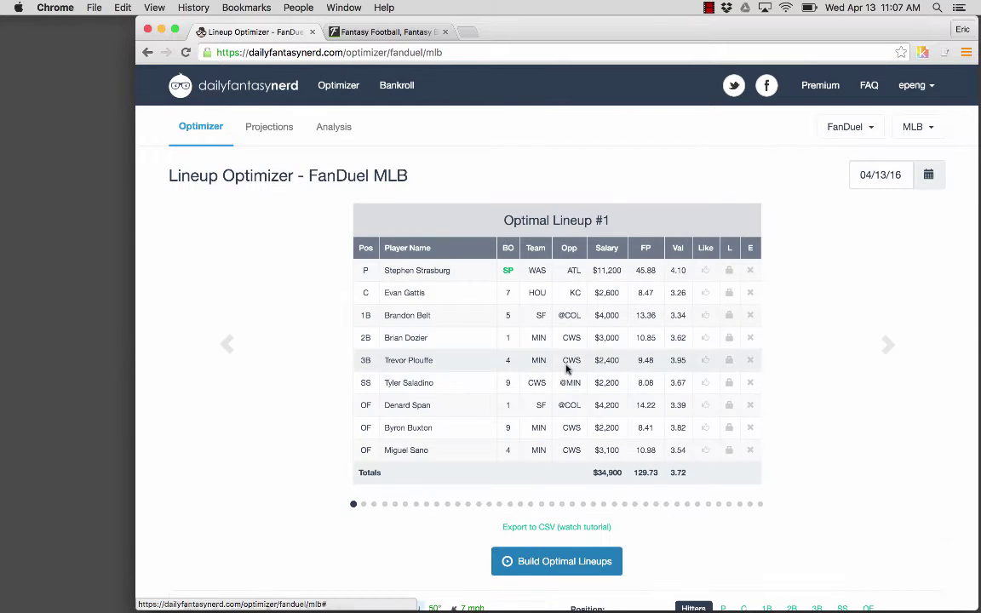
pyautogui.scroll(-4, 566, 368)
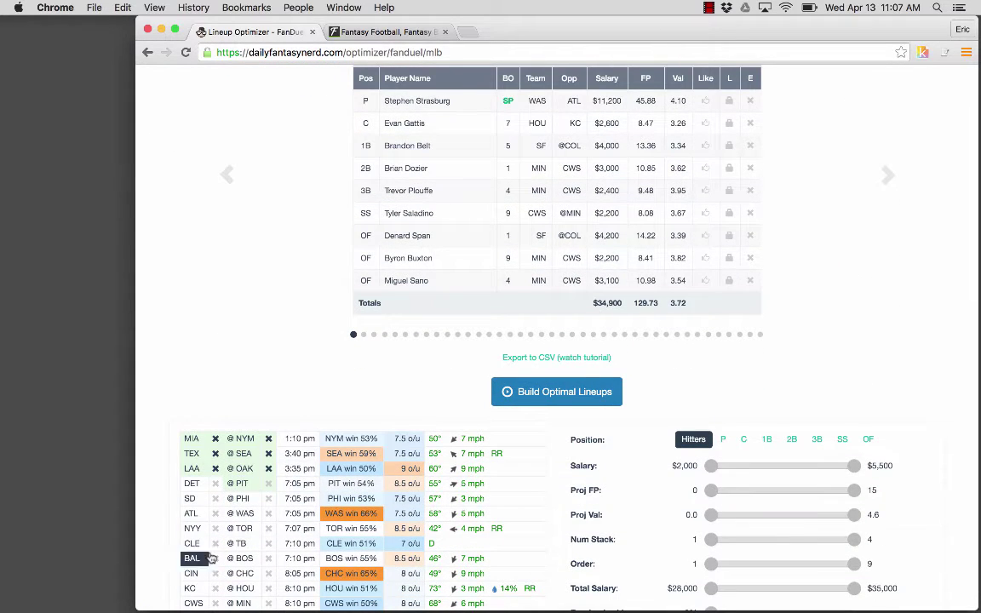
pyautogui.scroll(-2, 211, 557)
pyautogui.scroll(4, 391, 335)
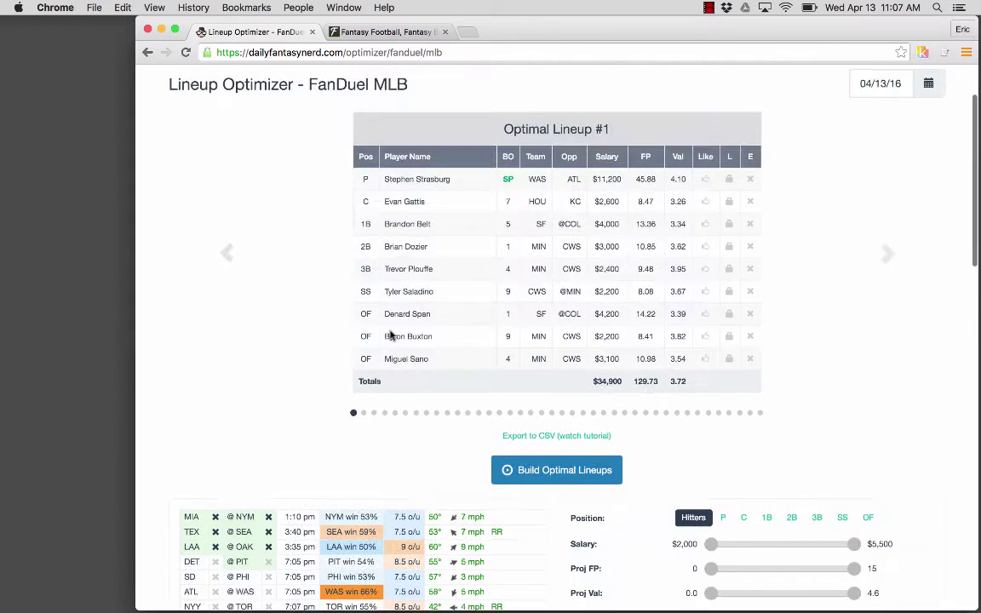
pyautogui.scroll(-1, 495, 289)
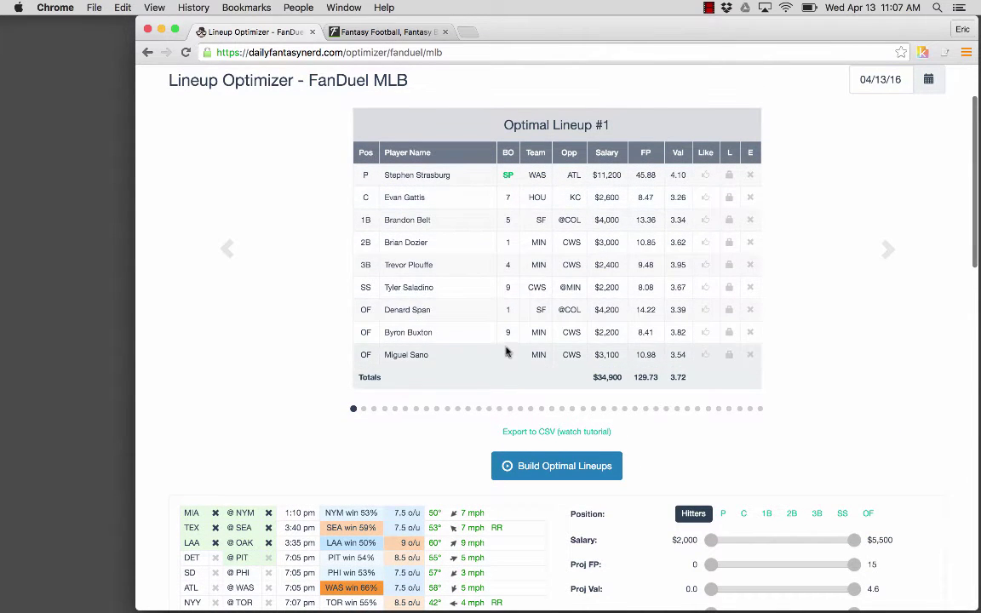
pyautogui.scroll(1, 506, 349)
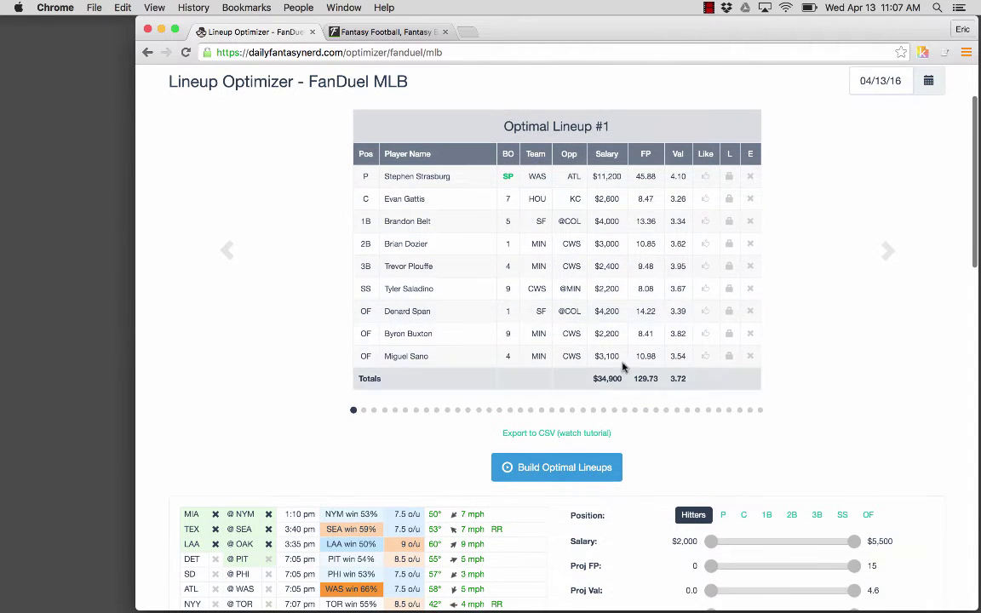
pyautogui.scroll(-3, 609, 343)
pyautogui.scroll(3, 554, 346)
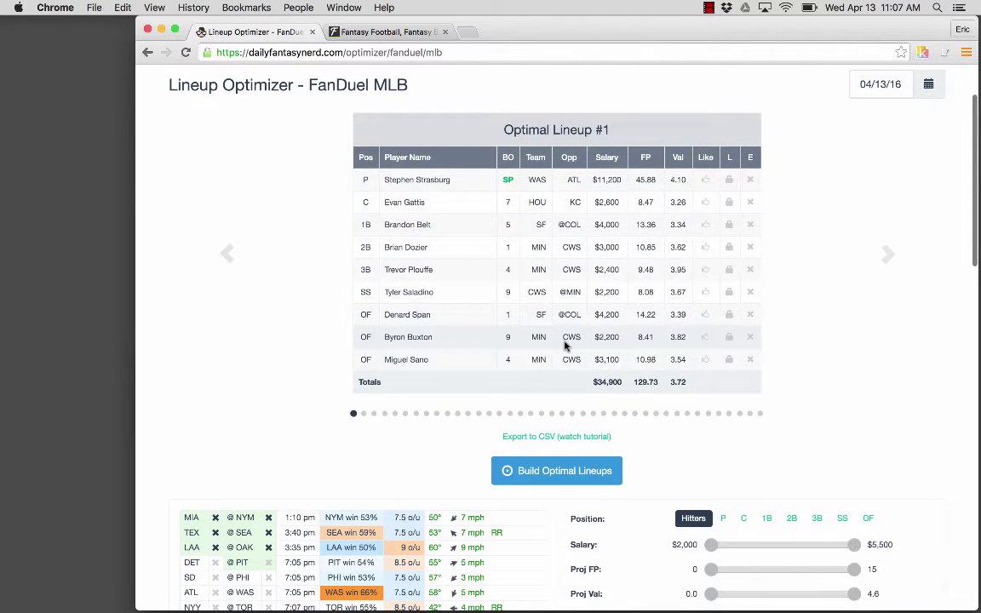
pyautogui.click(508, 436)
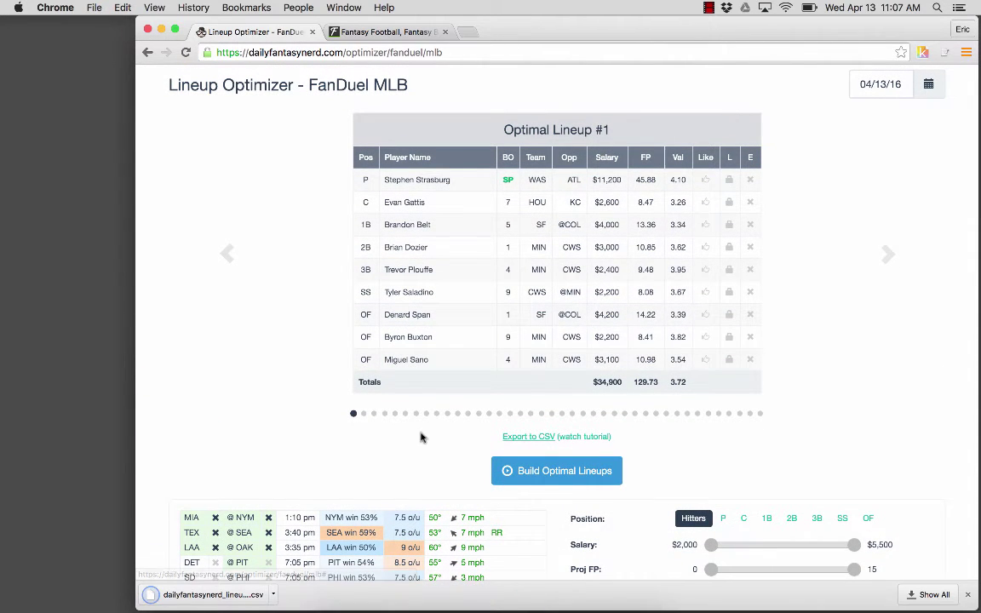
# Open dailyfantasynerd_lineups (1).csv in Excel, then return to the optimizer page
pyautogui.click(193, 594)
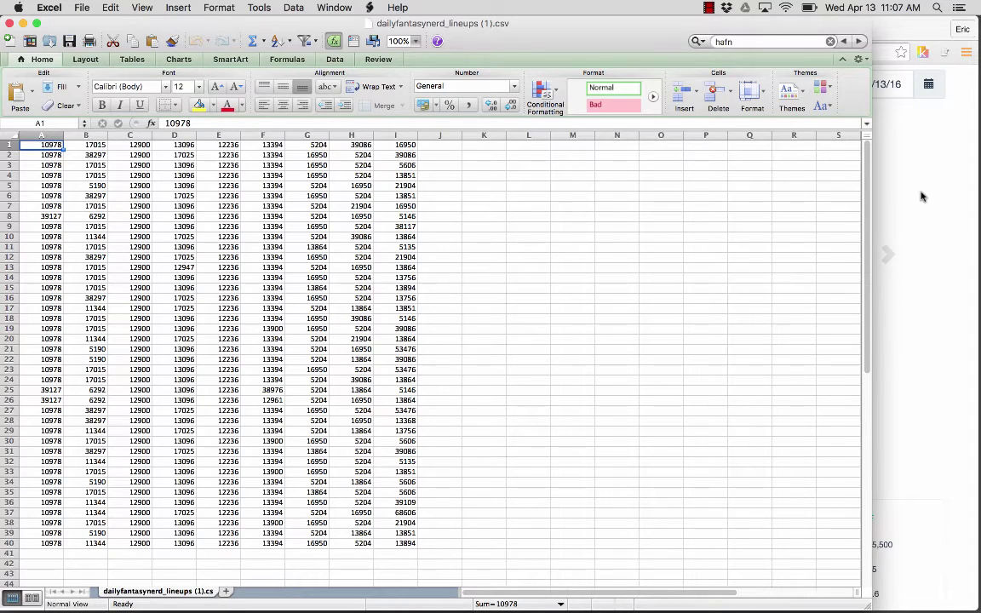
pyautogui.click(921, 196)
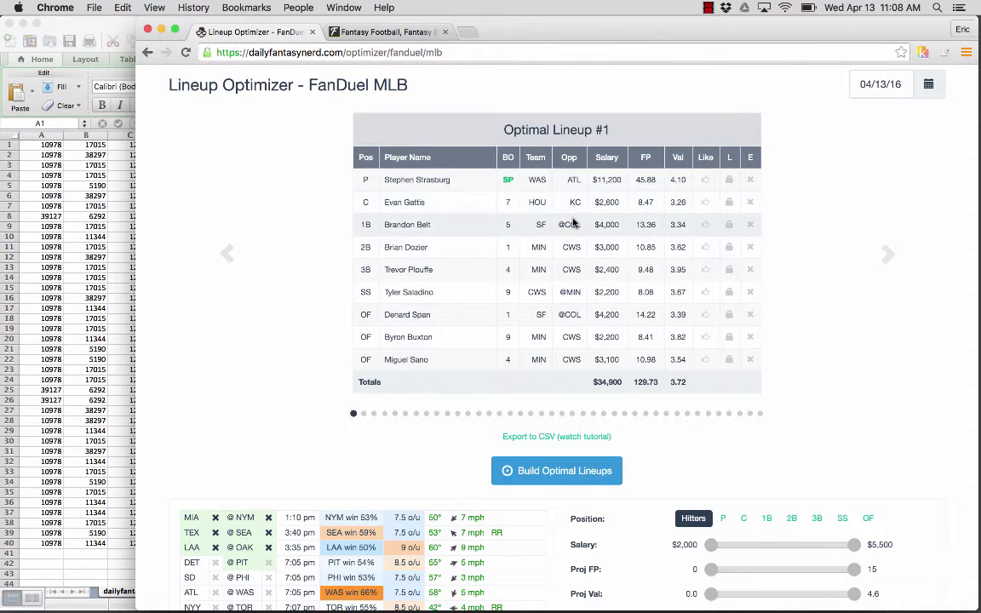
# Enter the $100K Wed MLB Squeeze contest and download its lineup upload CSV template
pyautogui.click(336, 31)
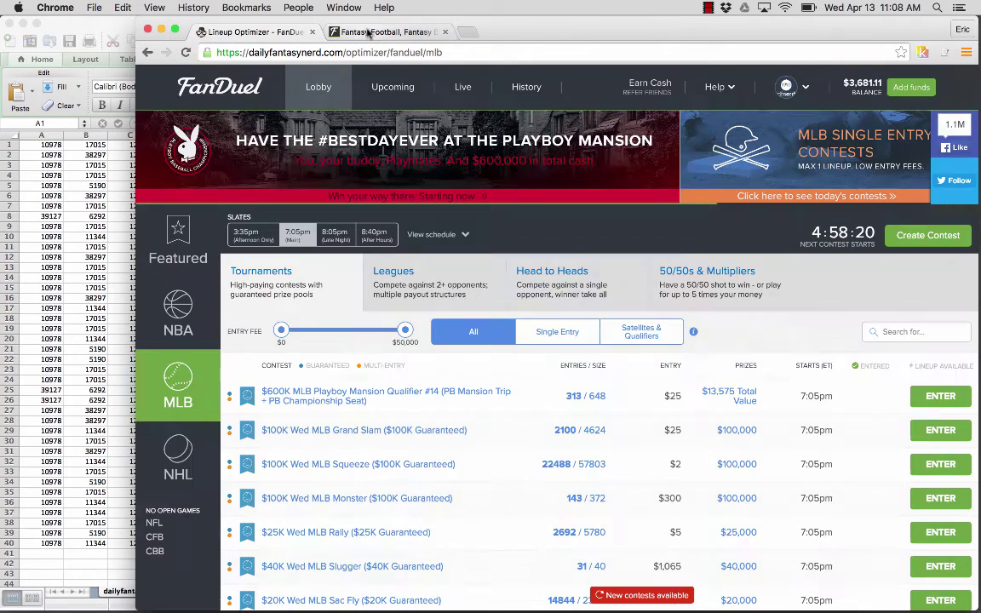
pyautogui.scroll(-3, 400, 340)
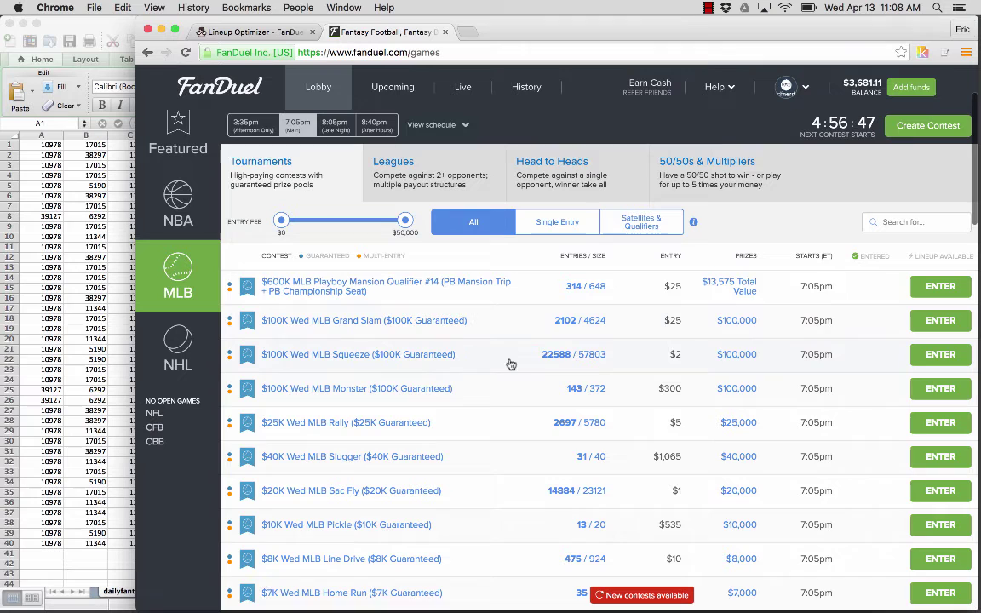
pyautogui.click(930, 357)
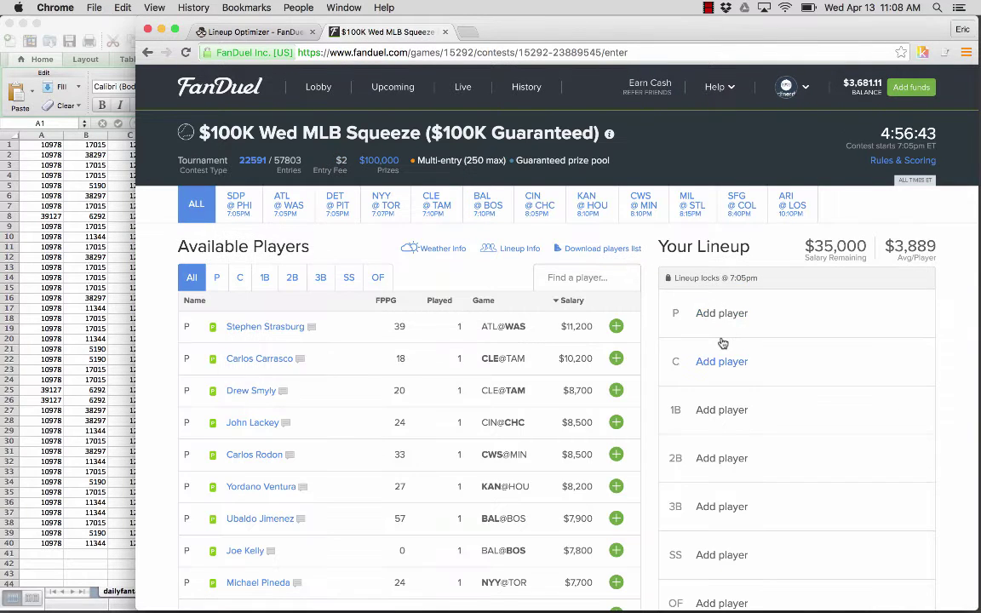
pyautogui.scroll(-5, 722, 343)
pyautogui.scroll(-1, 722, 342)
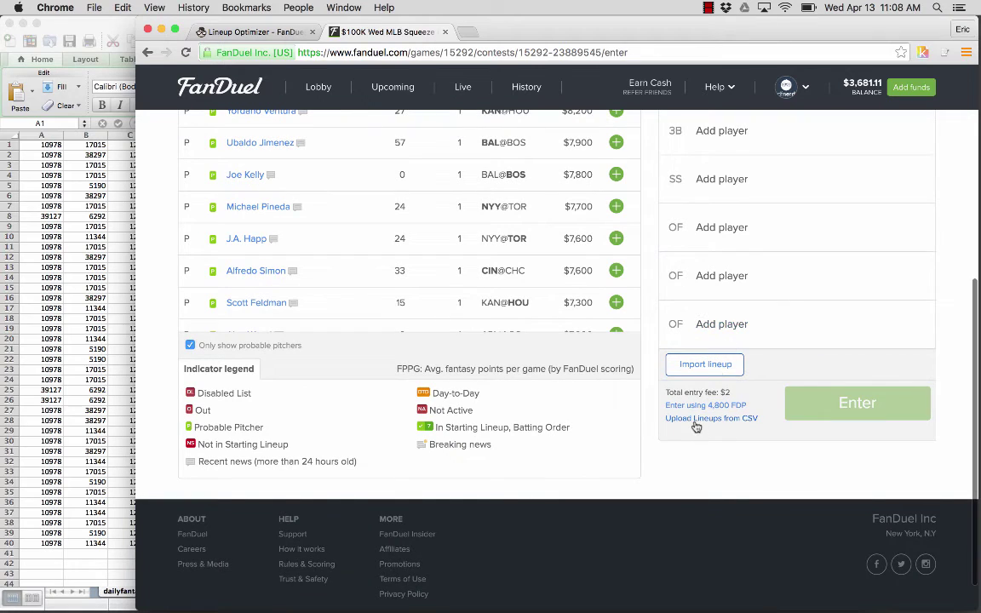
pyautogui.click(695, 421)
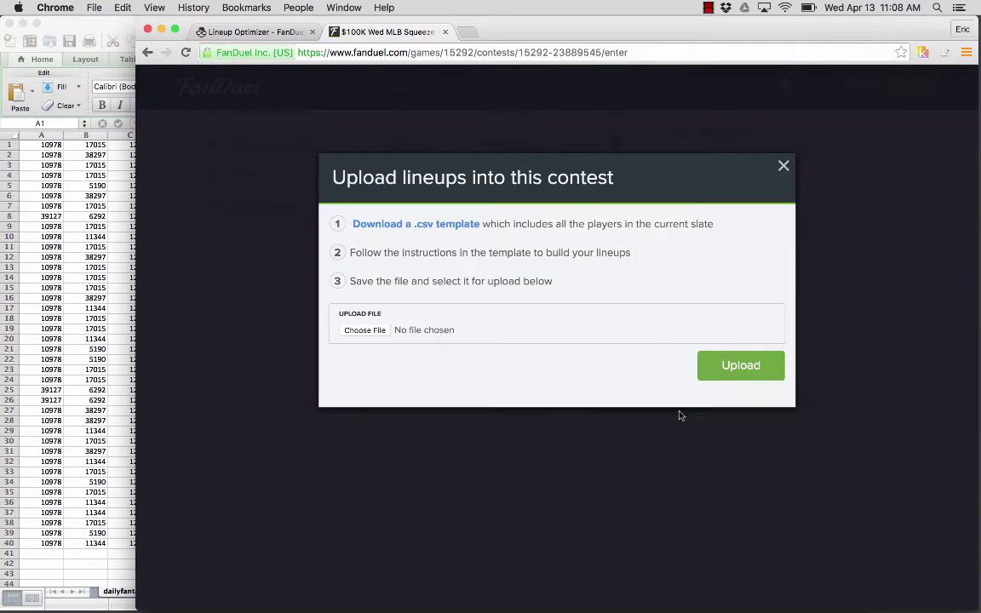
pyautogui.click(425, 228)
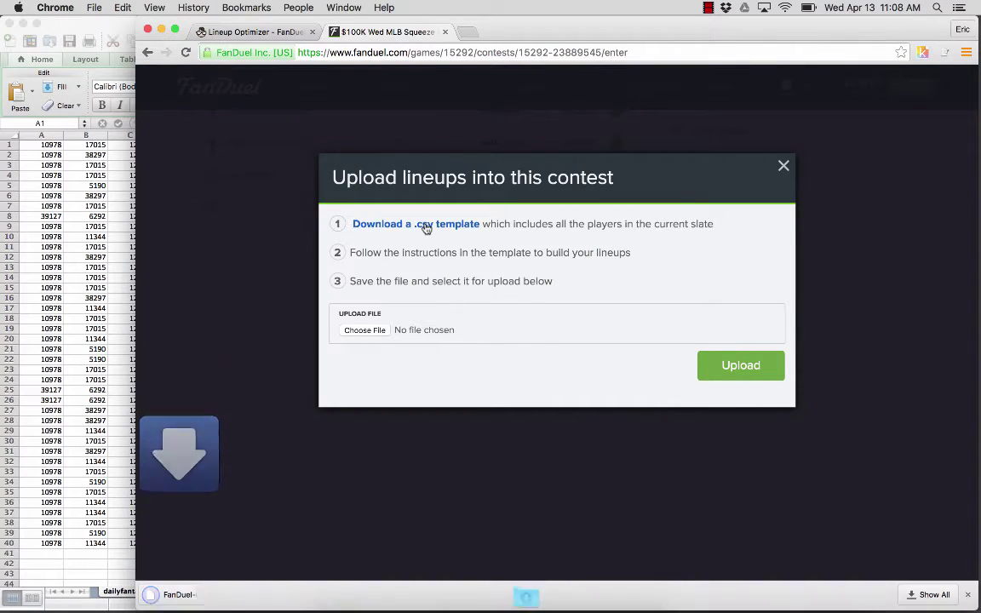
# Open the FanDuel template in Excel and check the player ID format in cell L8
pyautogui.click(216, 593)
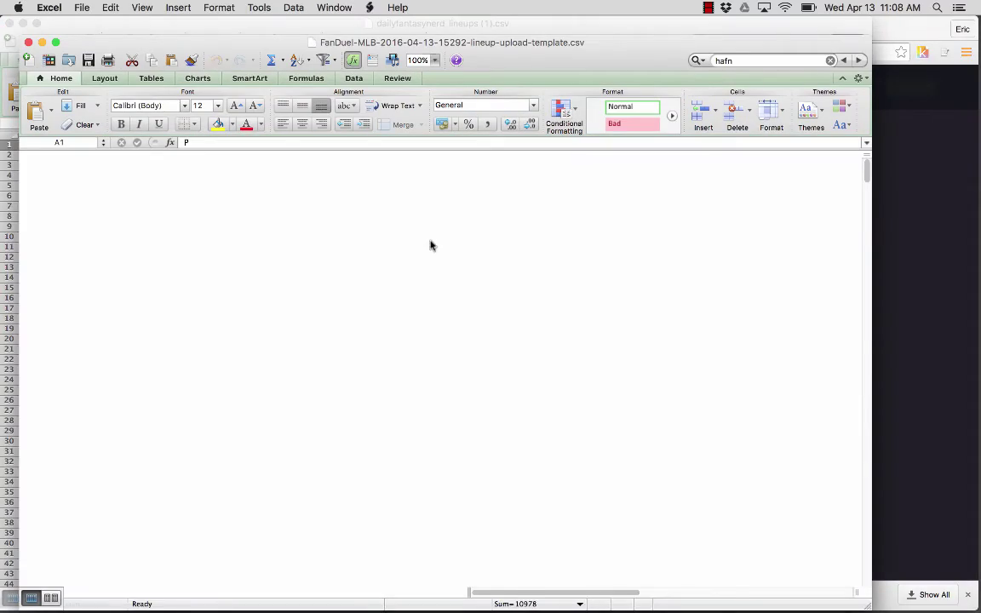
pyautogui.moveTo(366, 37); pyautogui.dragTo(447, 36)
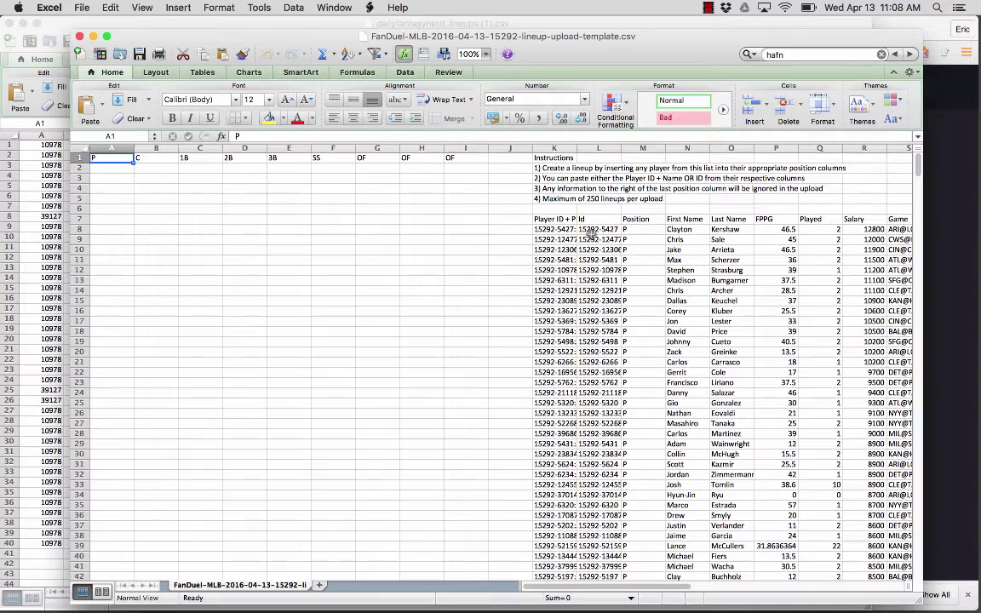
pyautogui.hscroll(3, 588, 231)
pyautogui.click(453, 231)
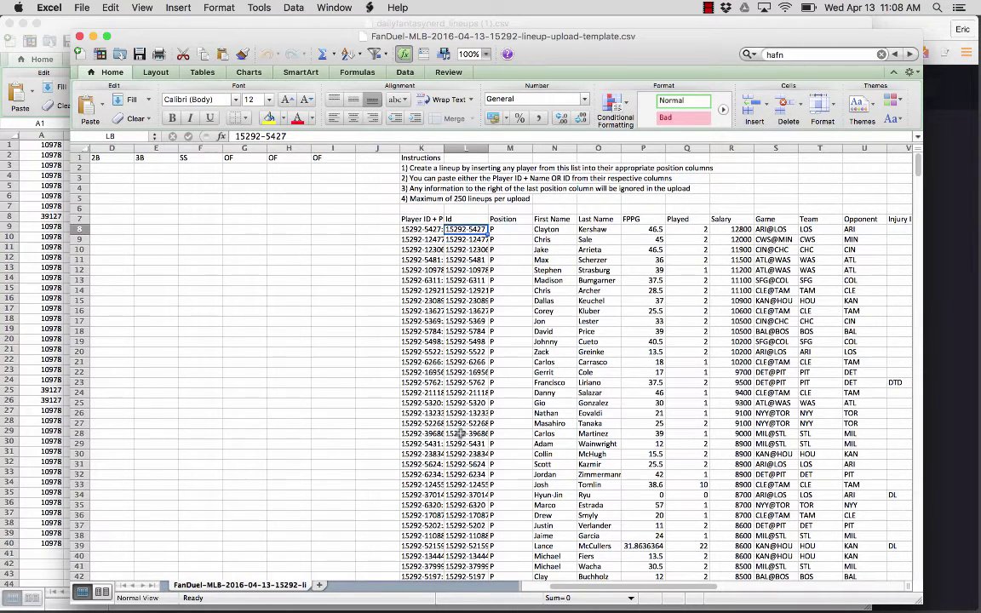
# Copy the lineup player IDs from the CSV and paste them into the template at Z1
pyautogui.click(52, 167)
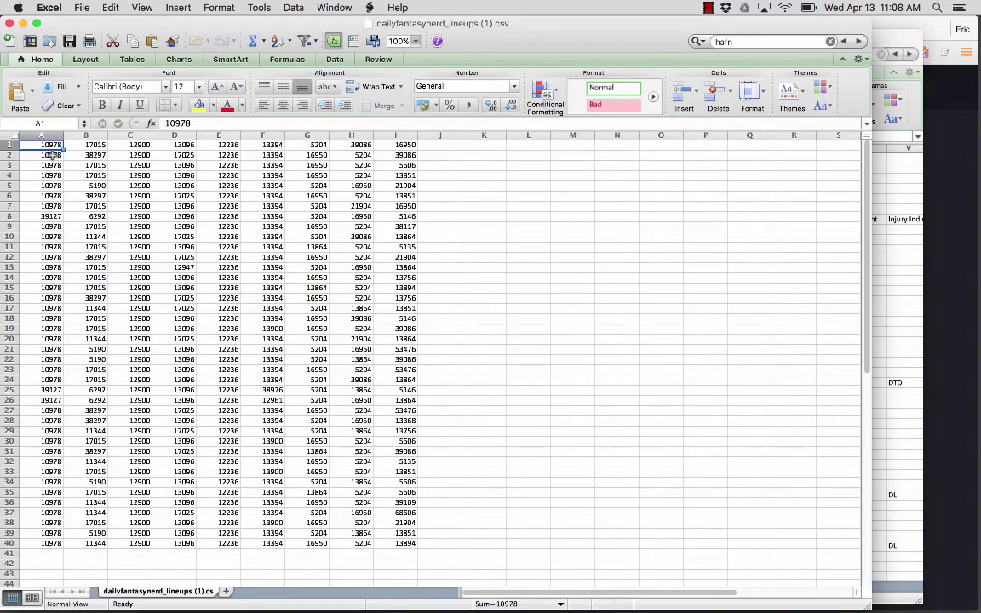
pyautogui.press('super+shift+Down')
pyautogui.press('super+c')
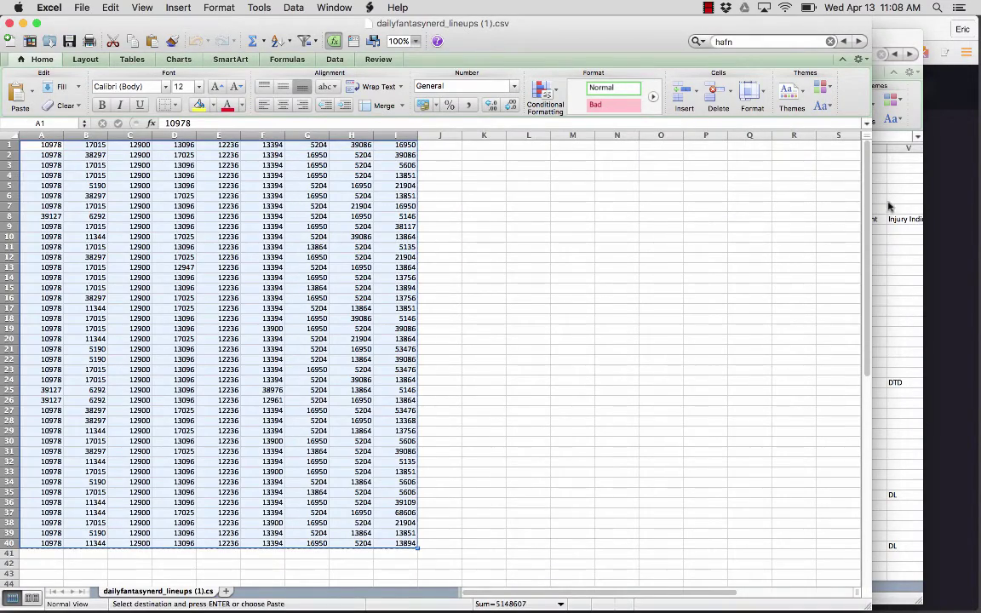
pyautogui.click(896, 201)
pyautogui.hscroll(3, 715, 250)
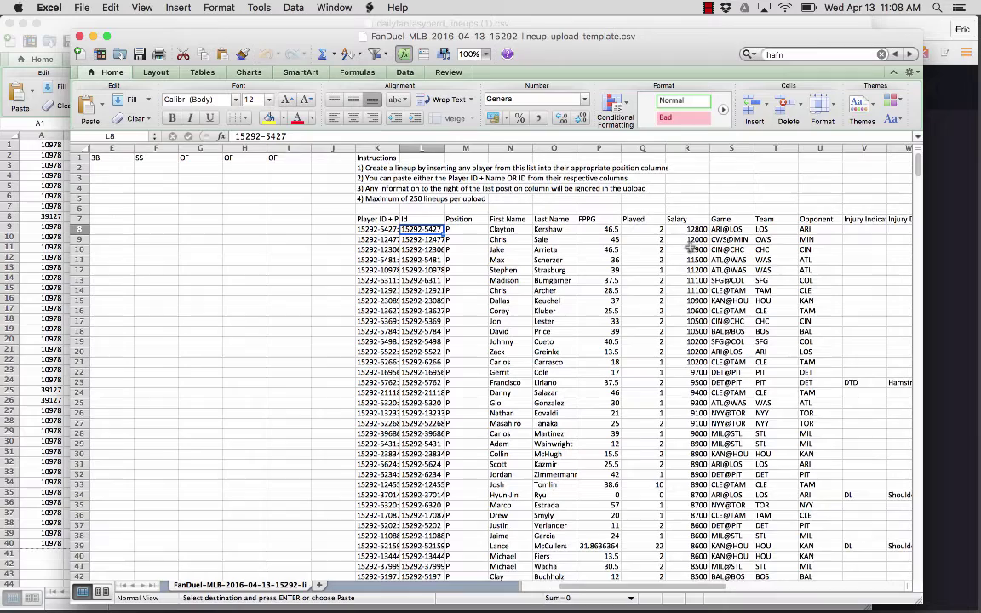
pyautogui.hscroll(4, 689, 248)
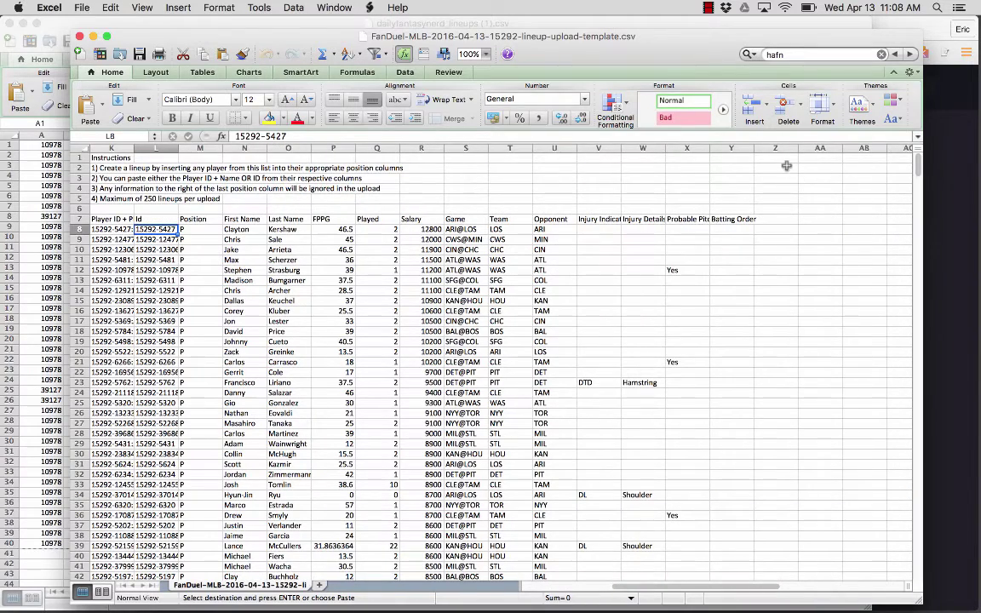
pyautogui.click(782, 159)
pyautogui.press('super+v')
pyautogui.hscroll(-10, 678, 249)
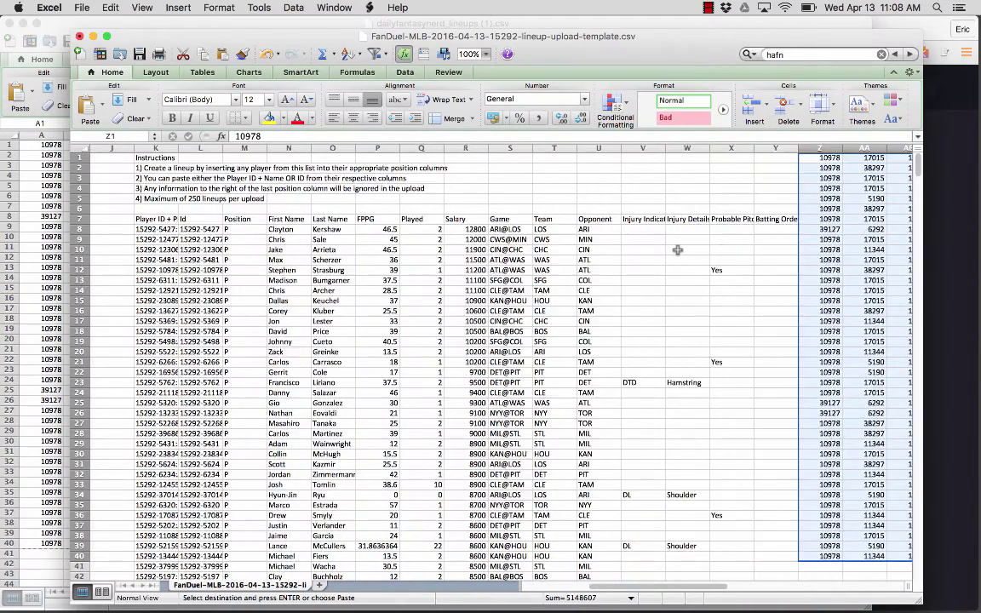
pyautogui.hscroll(4, 675, 250)
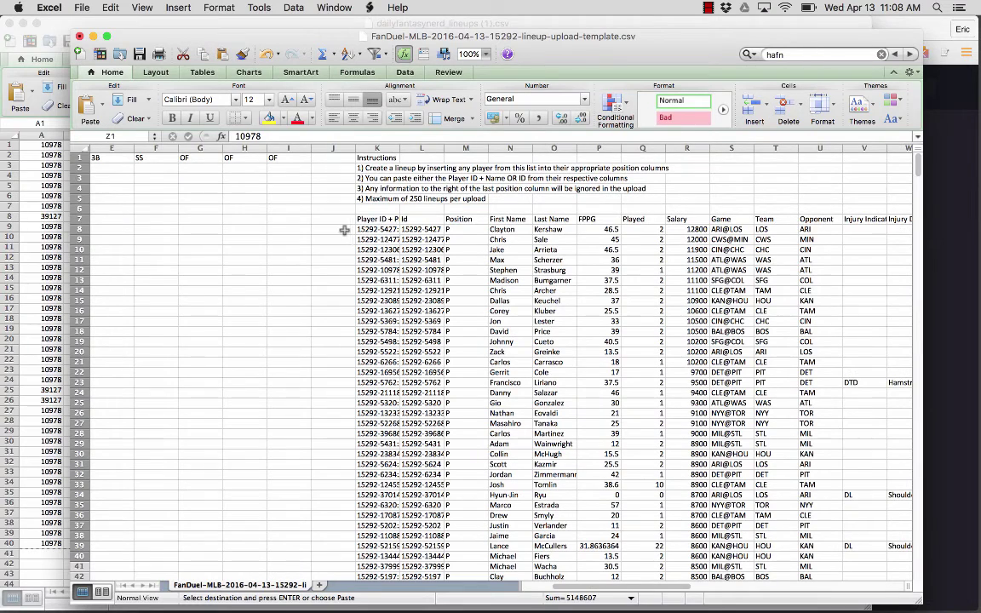
# Enter the contest prefix 15292 in cell J8
pyautogui.click(344, 229)
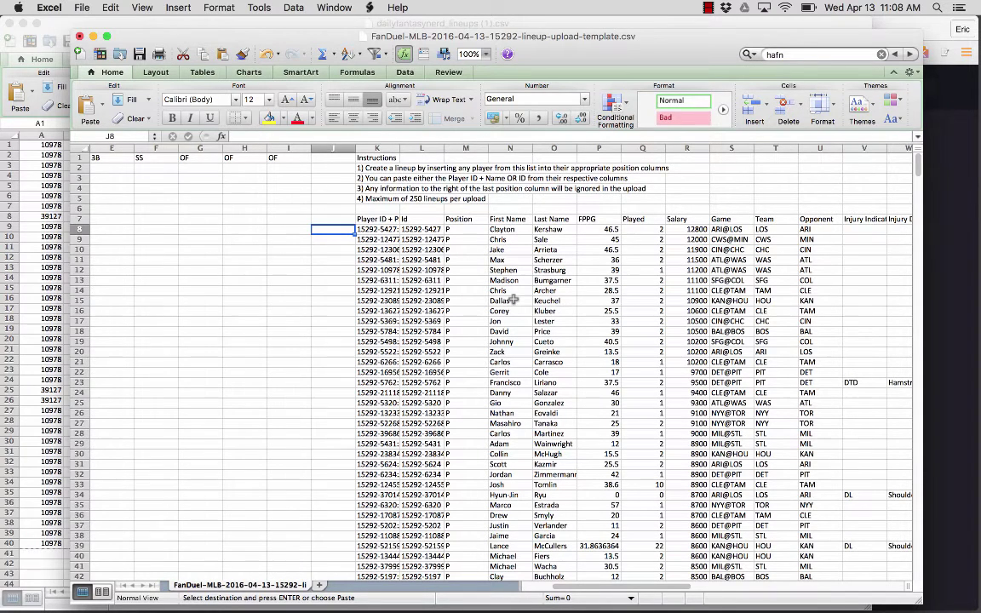
pyautogui.write('152')
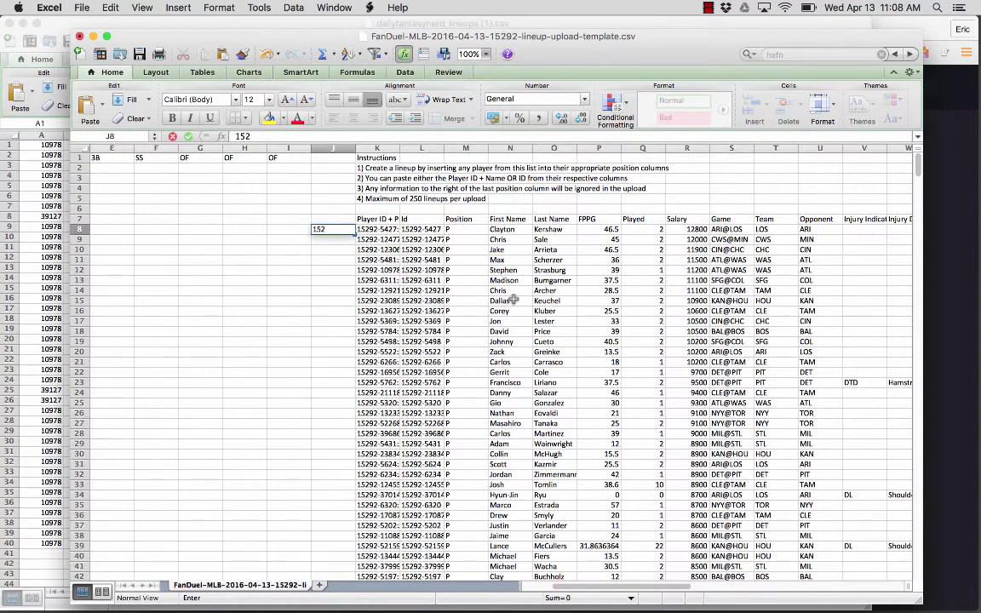
pyautogui.write('92')
pyautogui.press('Return')
pyautogui.hscroll(-3, 324, 247)
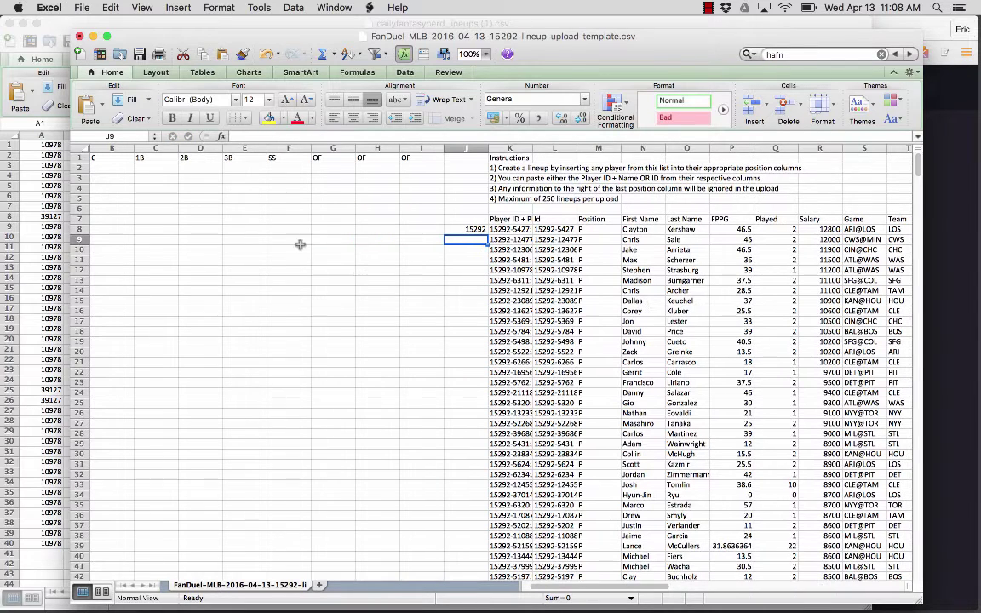
pyautogui.hscroll(-1, 175, 192)
pyautogui.click(123, 169)
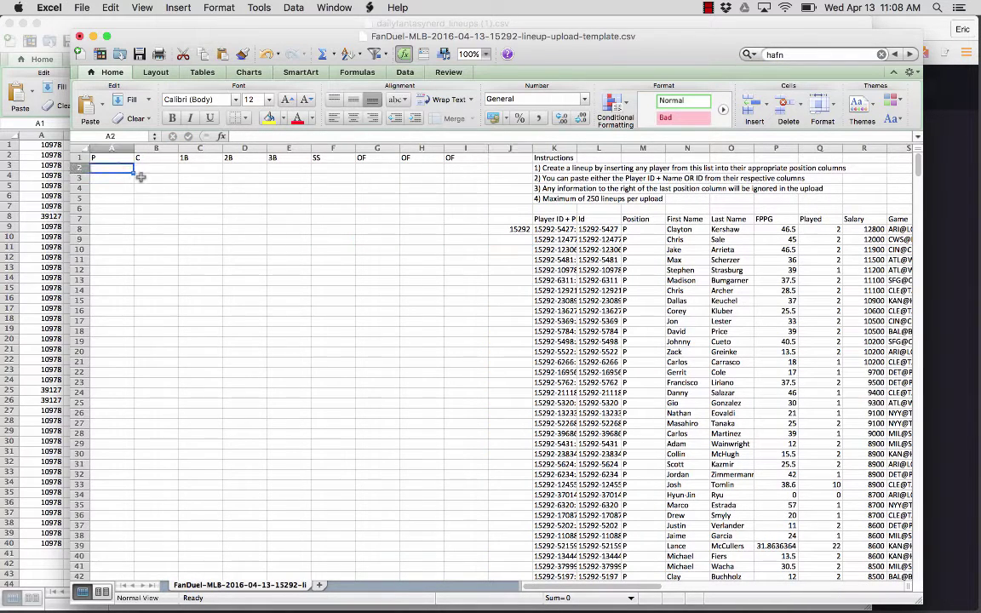
pyautogui.write('=')
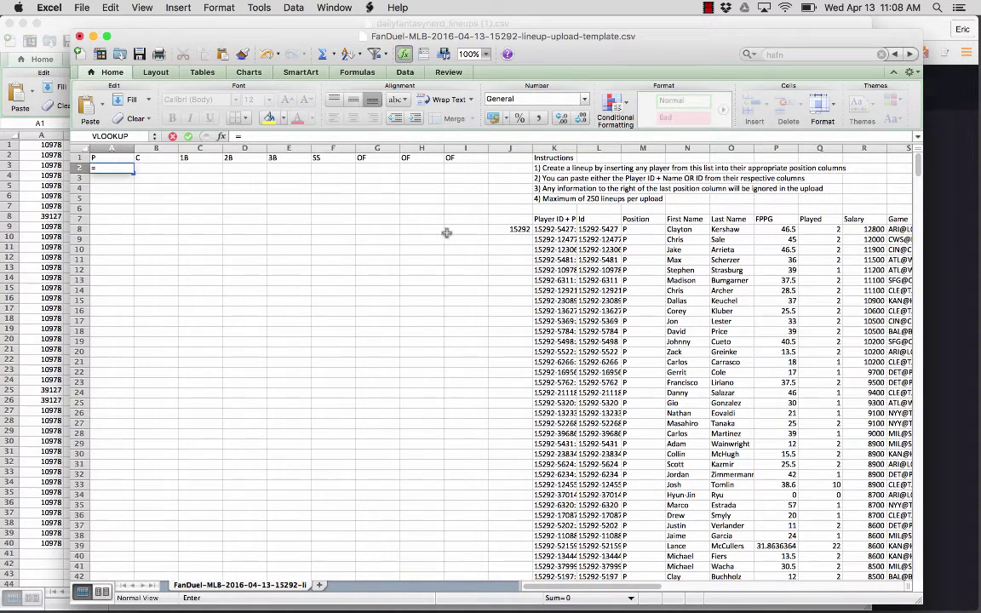
pyautogui.click(508, 229)
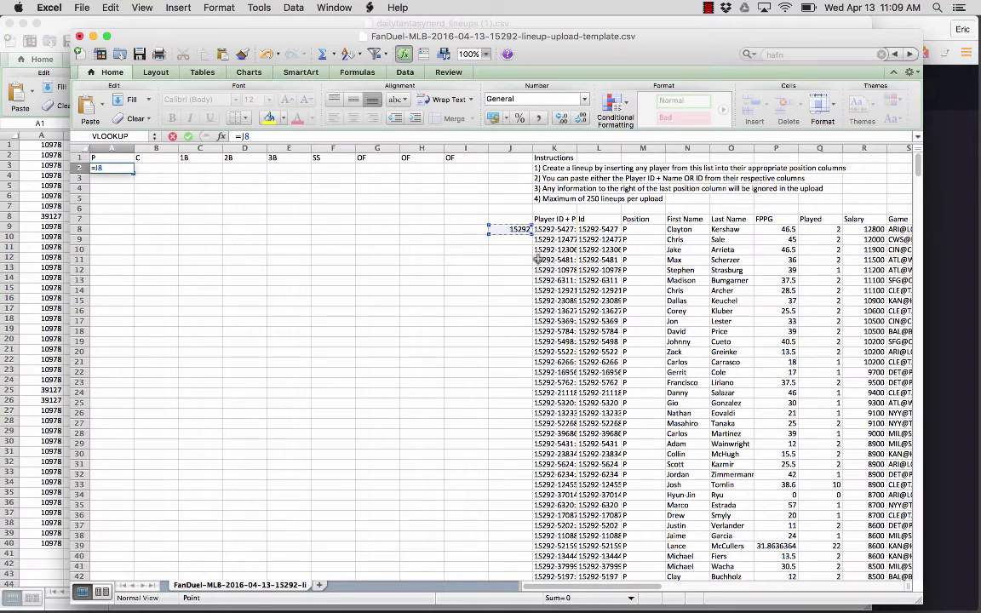
pyautogui.write('&')
pyautogui.write('"-"&')
pyautogui.hscroll(8, 443, 231)
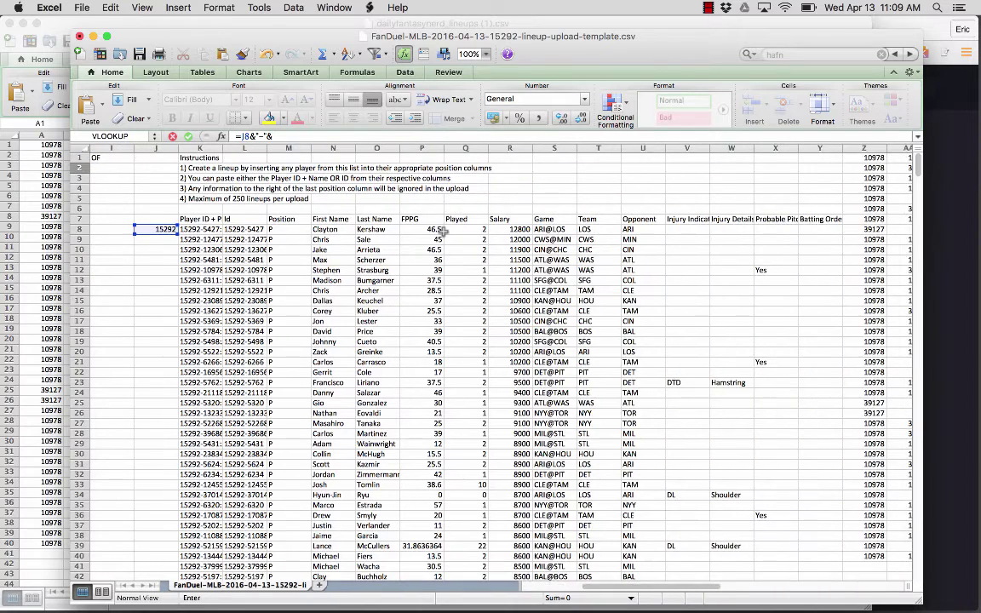
pyautogui.click(863, 157)
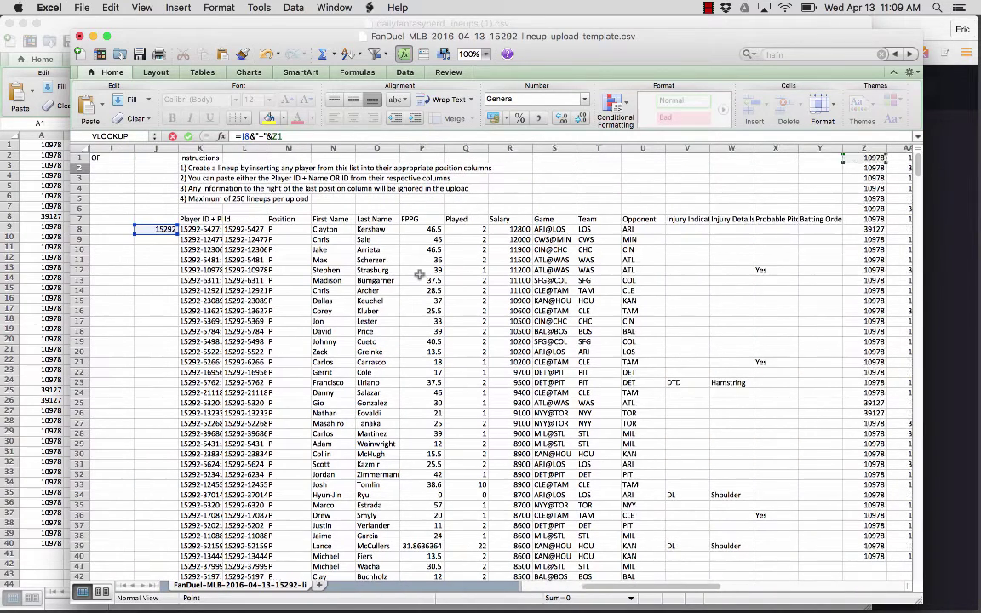
pyautogui.hscroll(-7, 419, 274)
pyautogui.hscroll(-1, 419, 274)
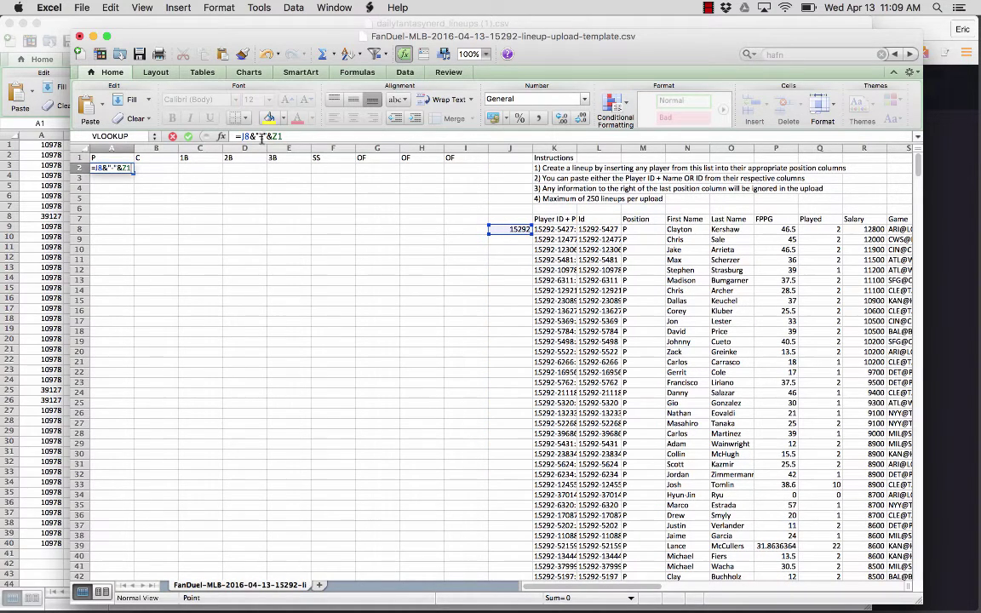
pyautogui.press('Return')
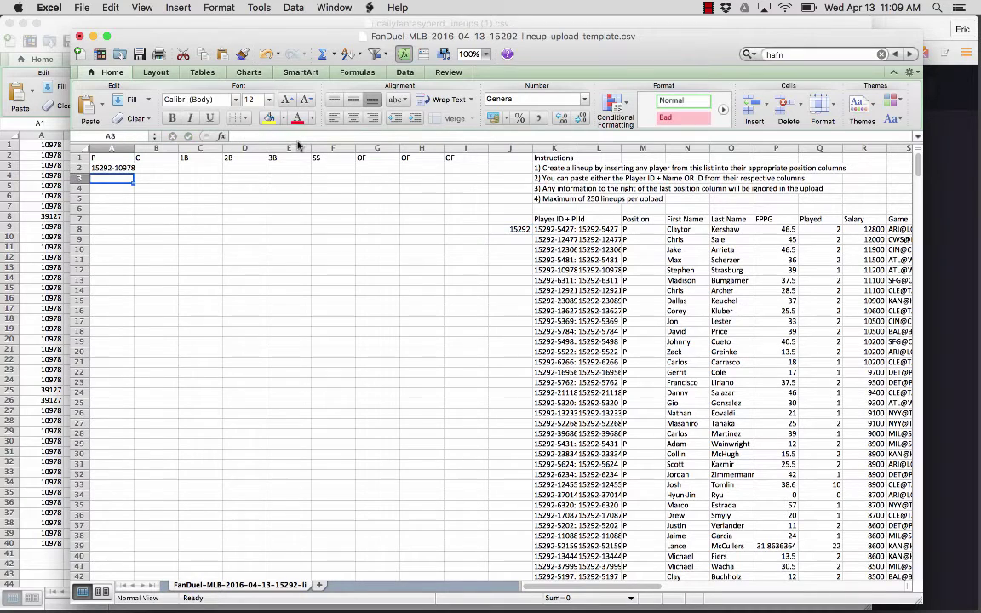
# Copy the A2 formula across row 2 through column I
pyautogui.press('Up')
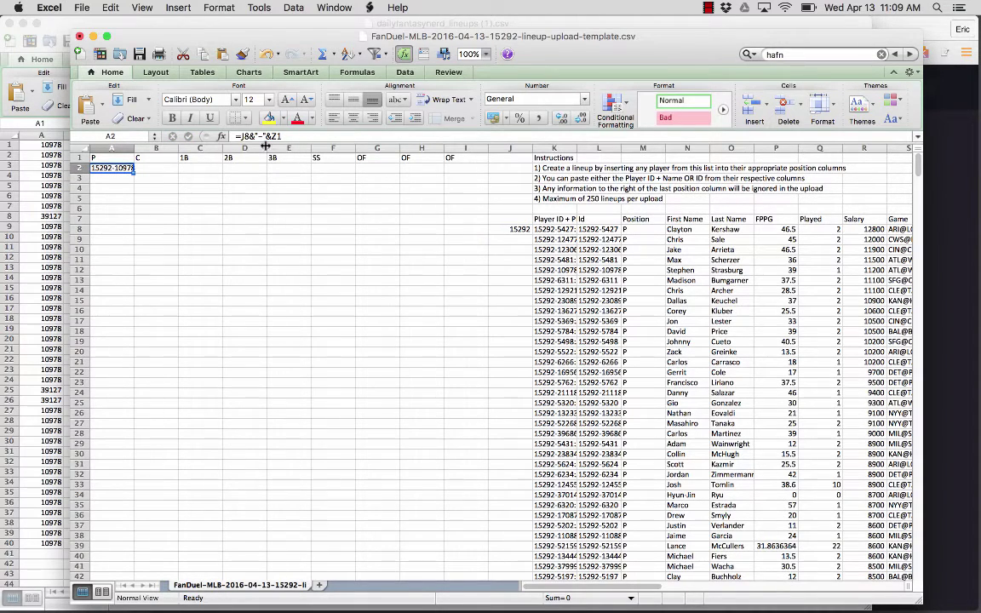
pyautogui.press('super+c')
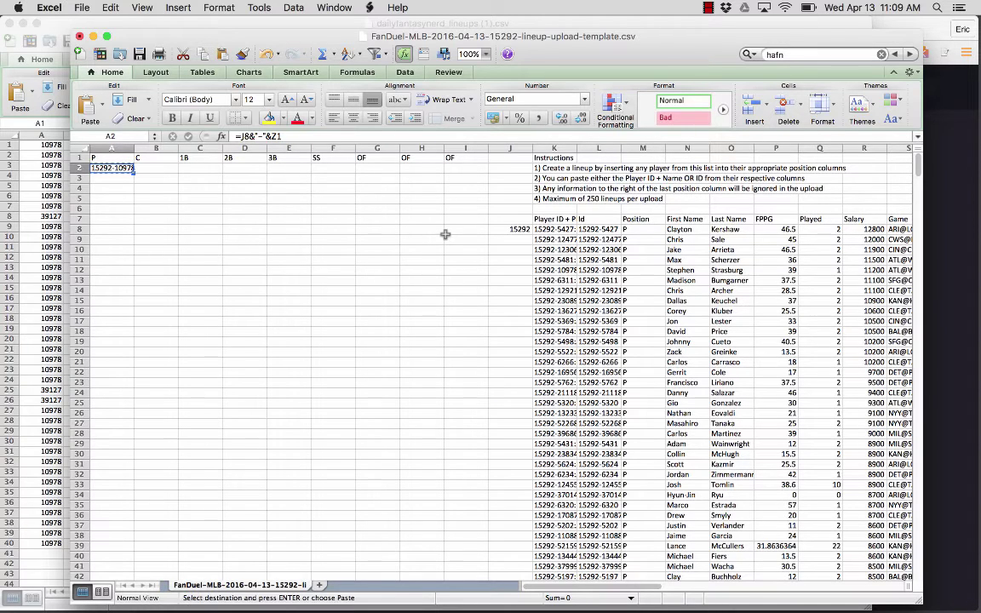
pyautogui.keyDown('shift'); pyautogui.click(458, 172); pyautogui.keyUp('shift')
pyautogui.press('super+v')
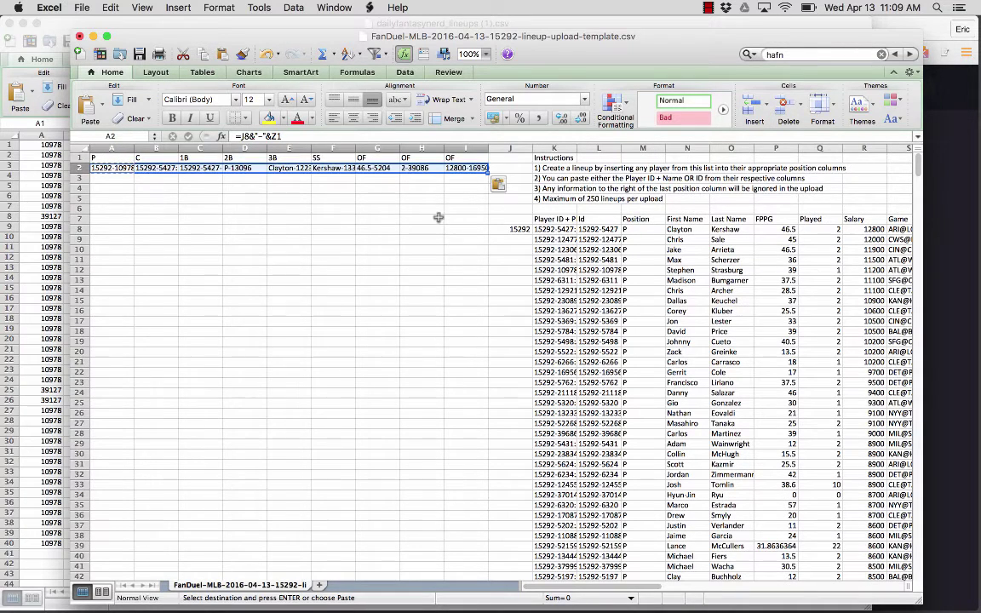
# Make J8 absolute in A2 (=$J$8&"-"&Z1) and re-paste it across A2:I2
pyautogui.click(110, 167)
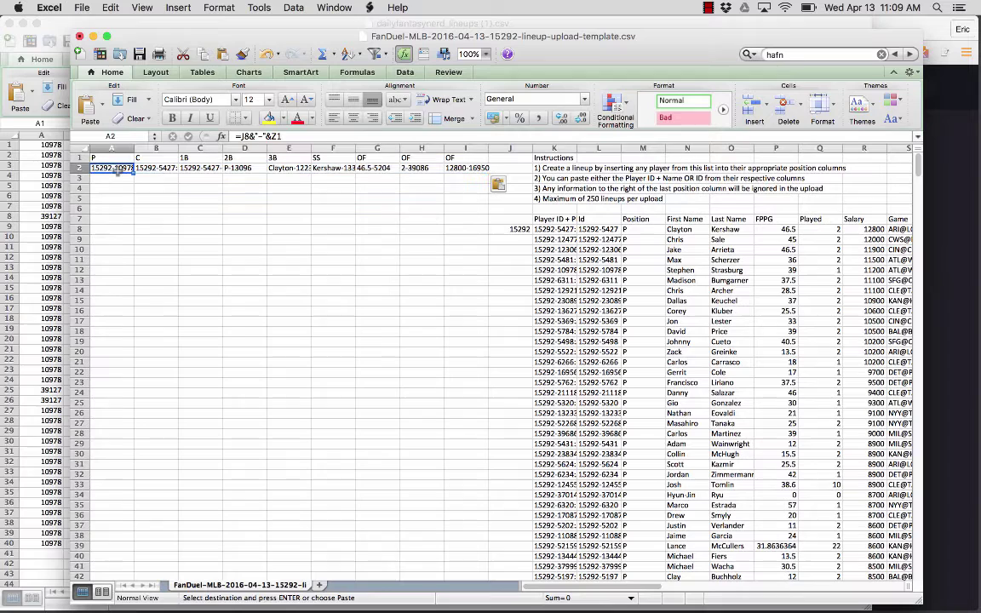
pyautogui.click(253, 137)
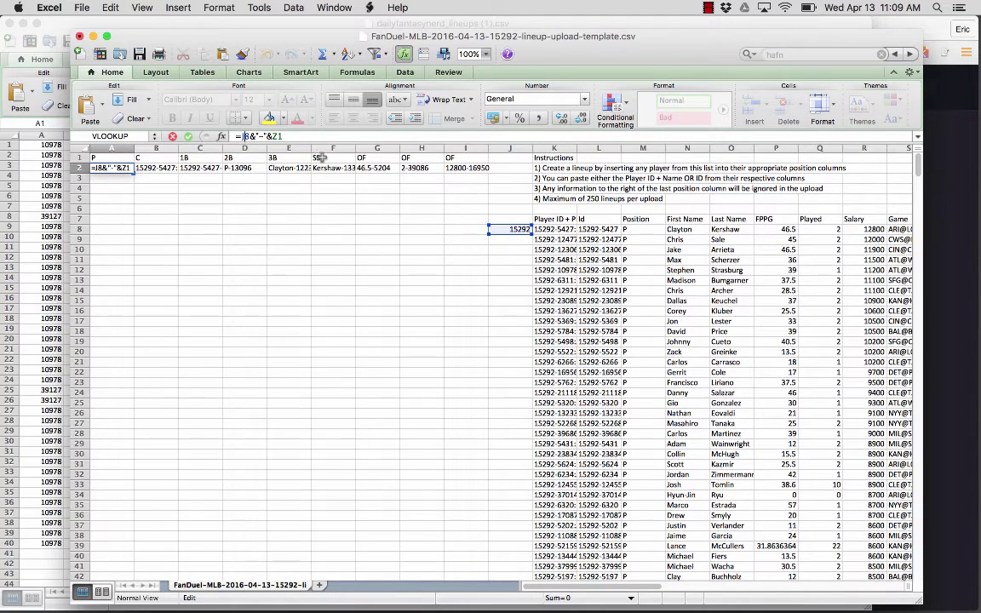
pyautogui.press('super+t')
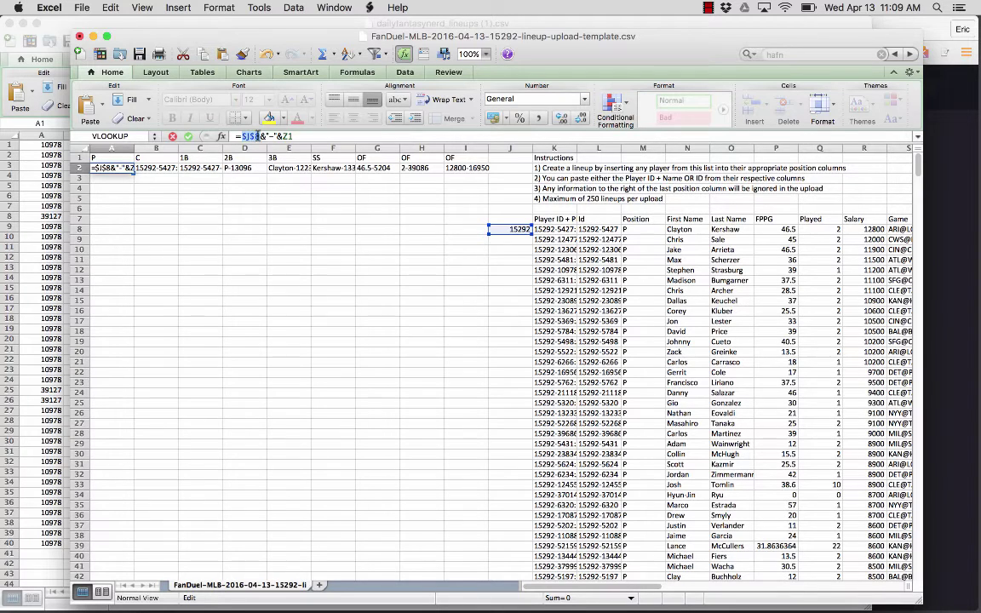
pyautogui.press('Return')
pyautogui.hotkey('ctrl', 'c')
pyautogui.moveTo(111, 168); pyautogui.dragTo(466, 168)
pyautogui.hotkey('ctrl', 'v')
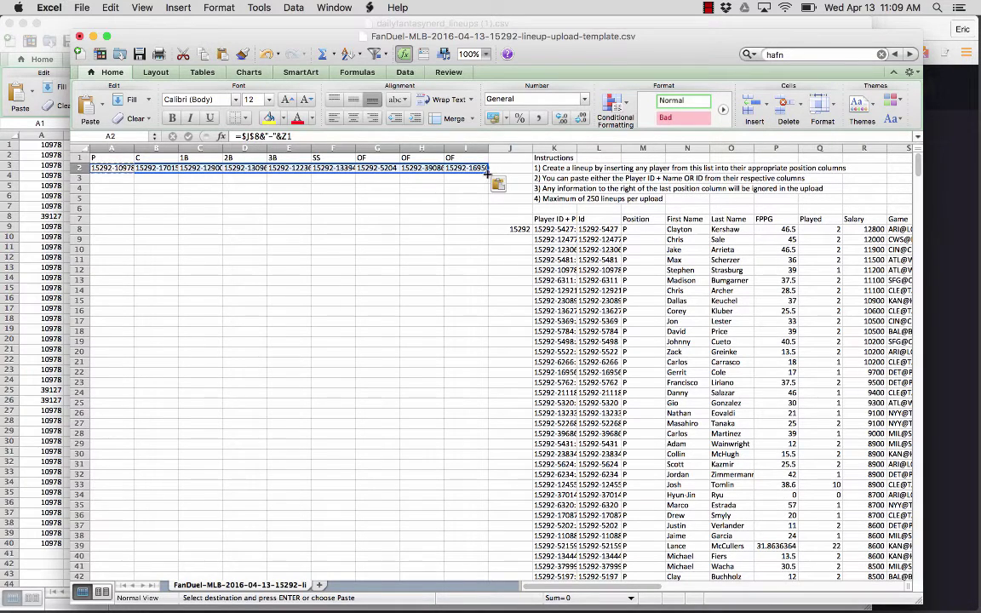
# Fill the row 2 formulas down to row 41 and verify the formulas in G30 and A2
pyautogui.moveTo(487, 170); pyautogui.dragTo(454, 508)
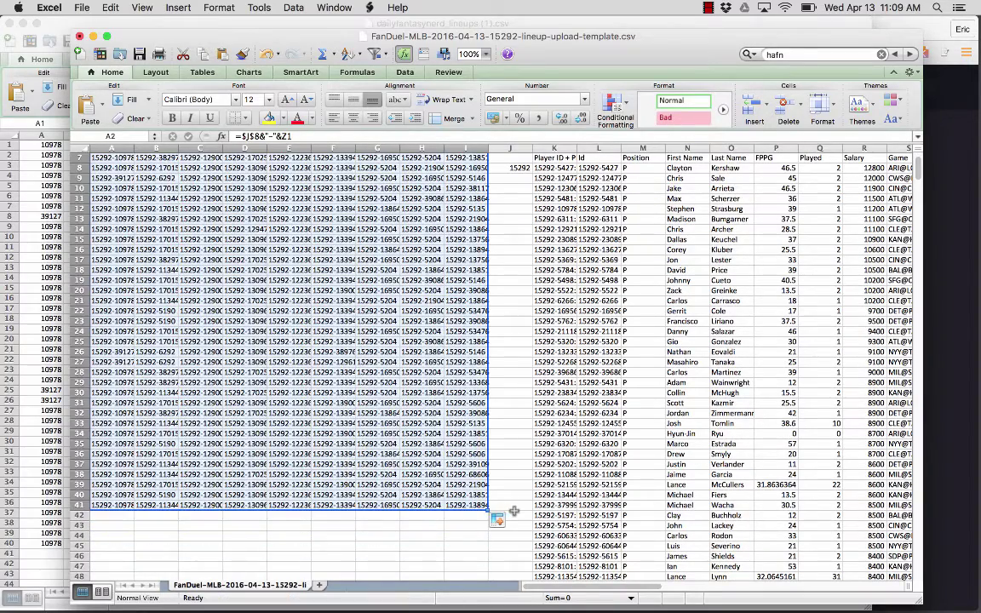
pyautogui.click(363, 395)
pyautogui.scroll(1, 364, 395)
pyautogui.scroll(3, 363, 395)
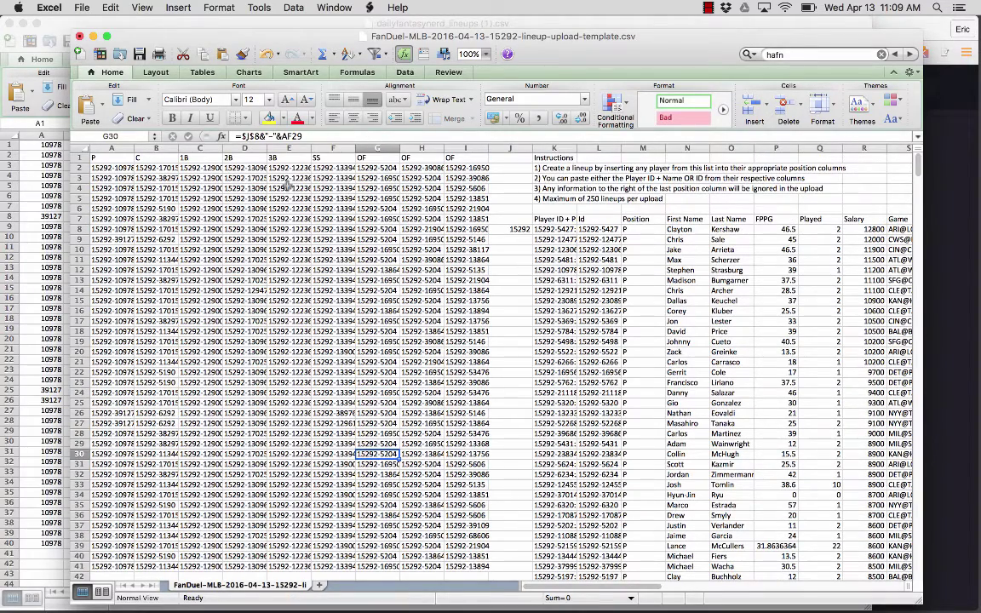
pyautogui.click(107, 170)
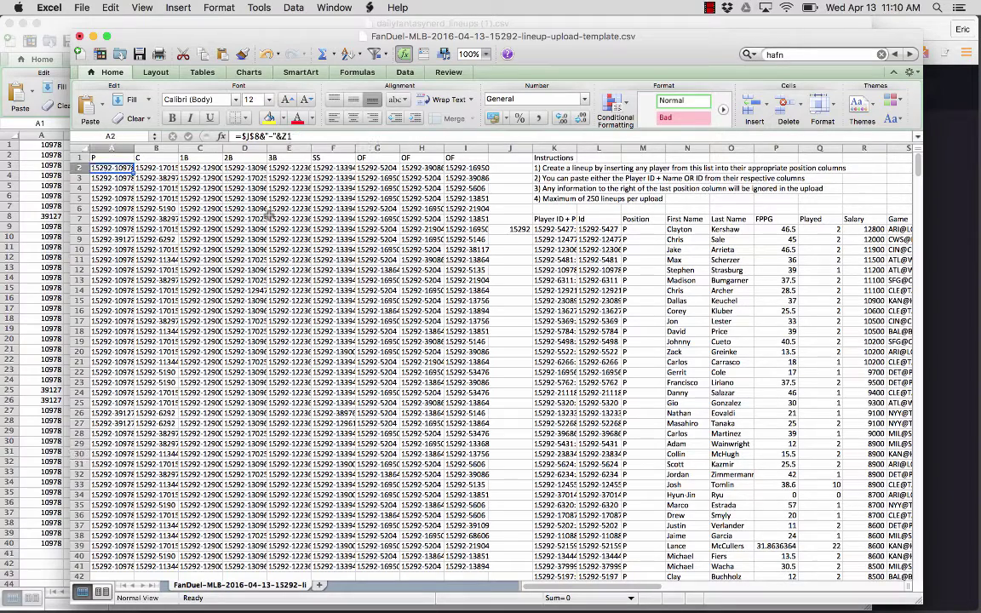
# Save the template, keeping the CSV format
pyautogui.press('super+s')
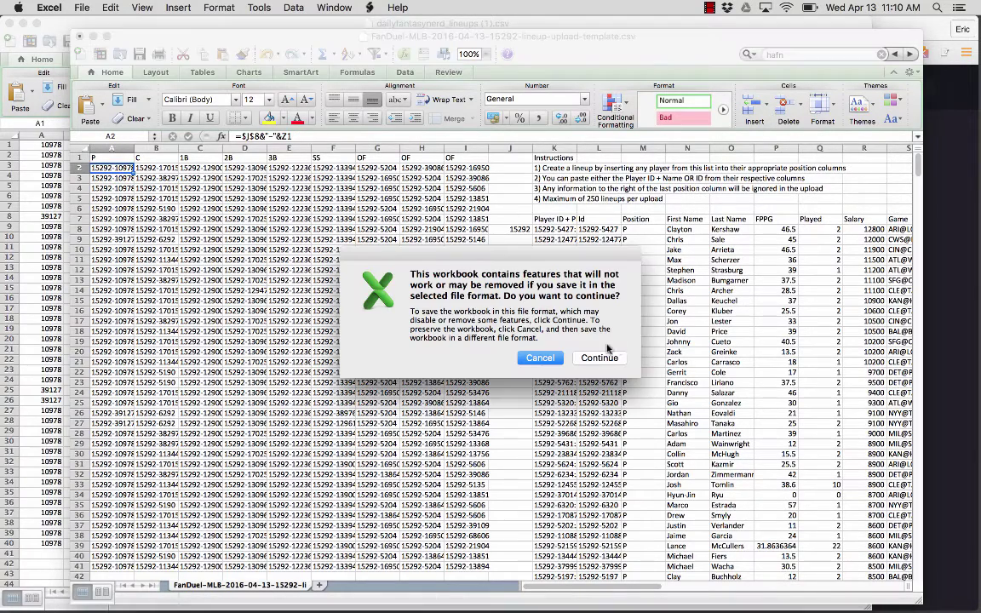
pyautogui.press('Return')
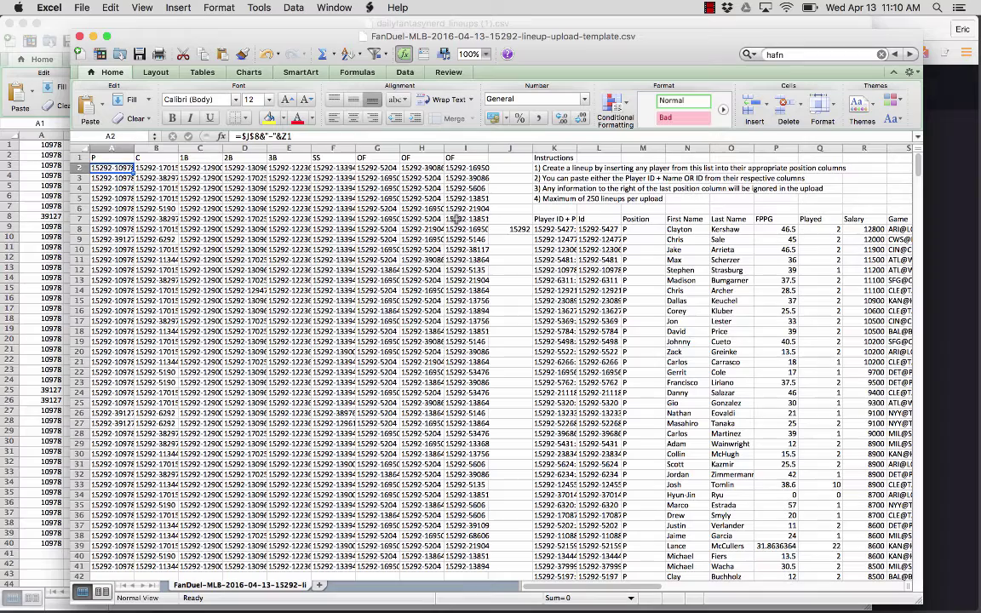
pyautogui.press('super+Tab')
# Clear the lineups in rows 5–41 and save the template again as CSV
pyautogui.press('Down')
pyautogui.press('Down')
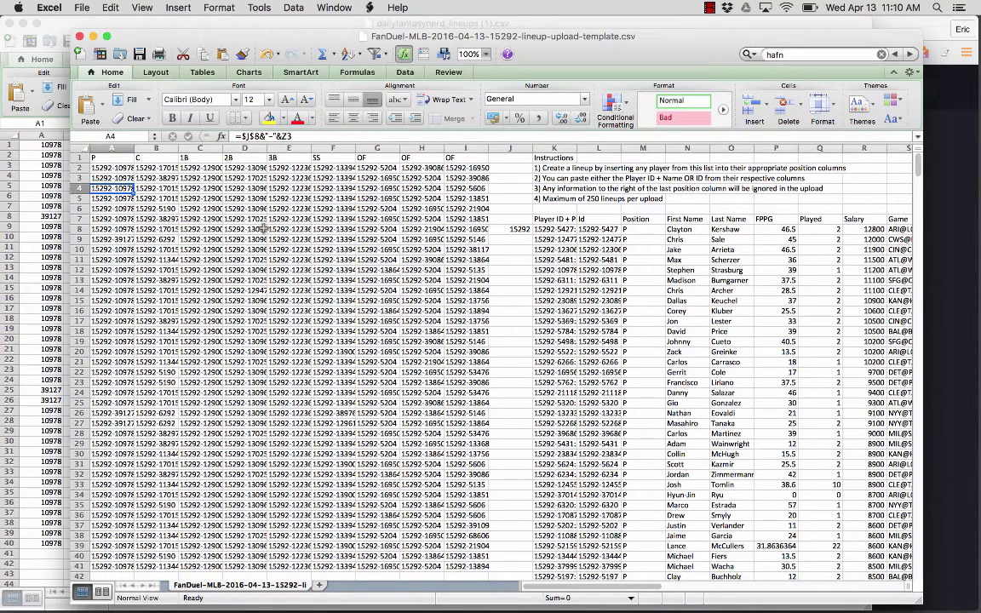
pyautogui.press('Down')
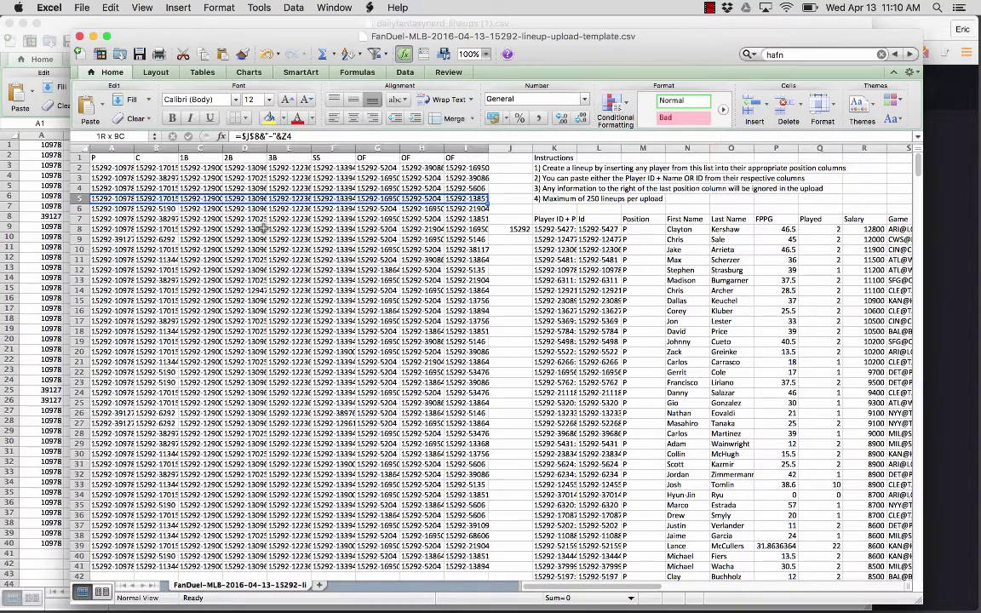
pyautogui.press('super+shift+Down')
pyautogui.press('super+shift+Right')
pyautogui.press('Delete')
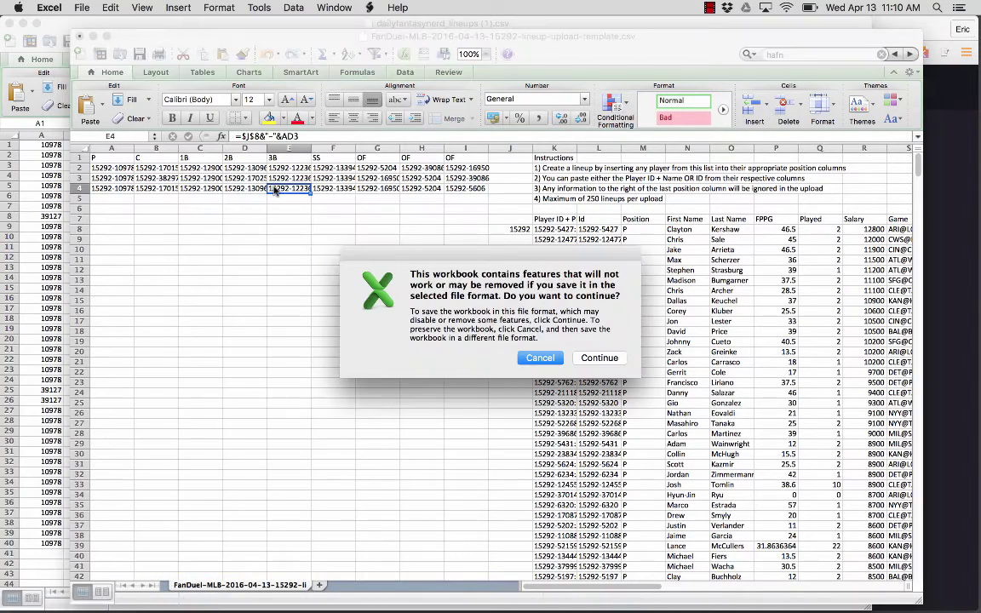
pyautogui.click(599, 359)
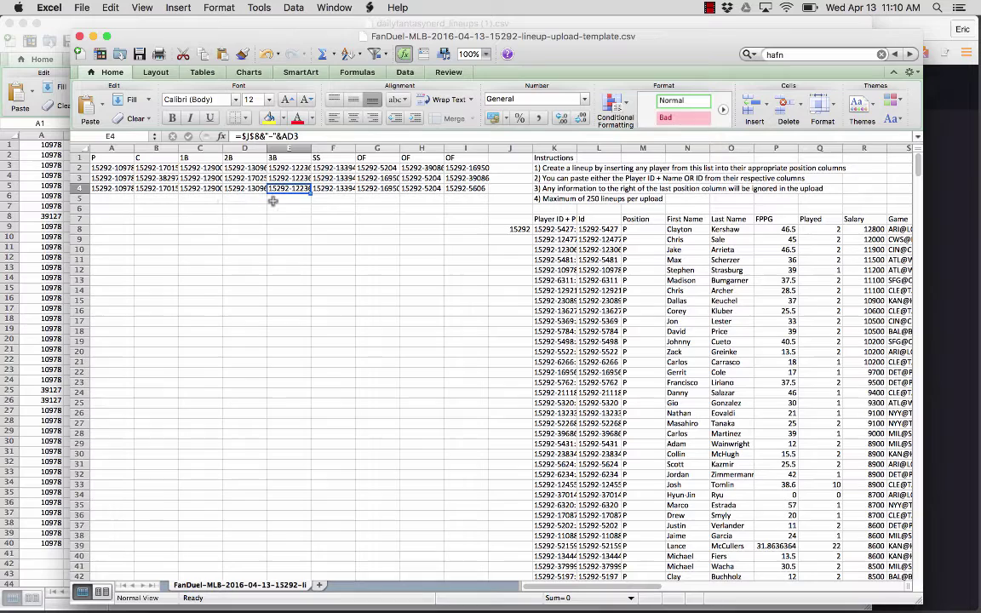
pyautogui.press('super+Tab')
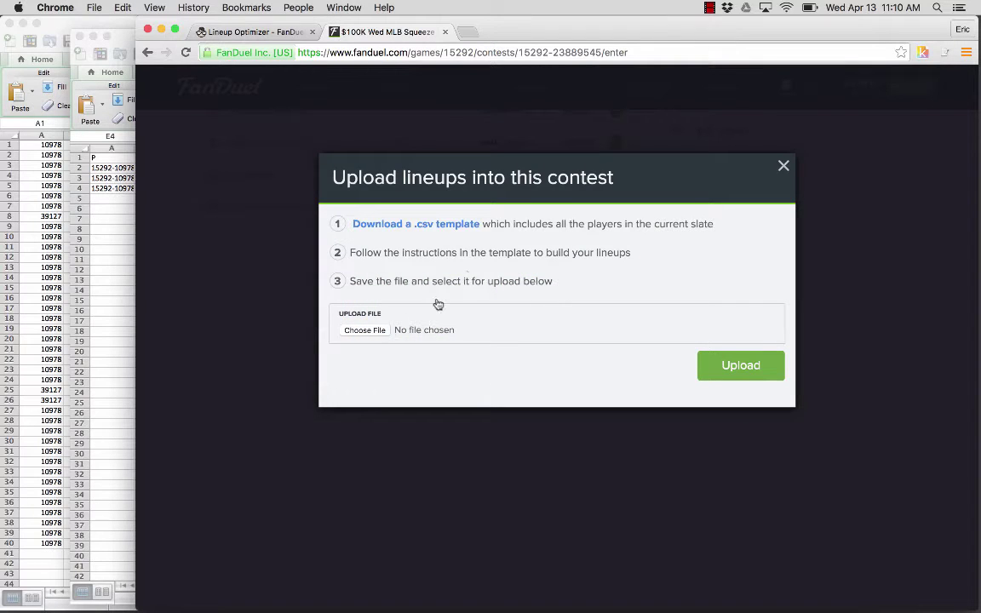
# Upload the FanDuel-MLB template CSV and enter all 3 lineups into the $100K Wed MLB Squeeze
pyautogui.click(367, 330)
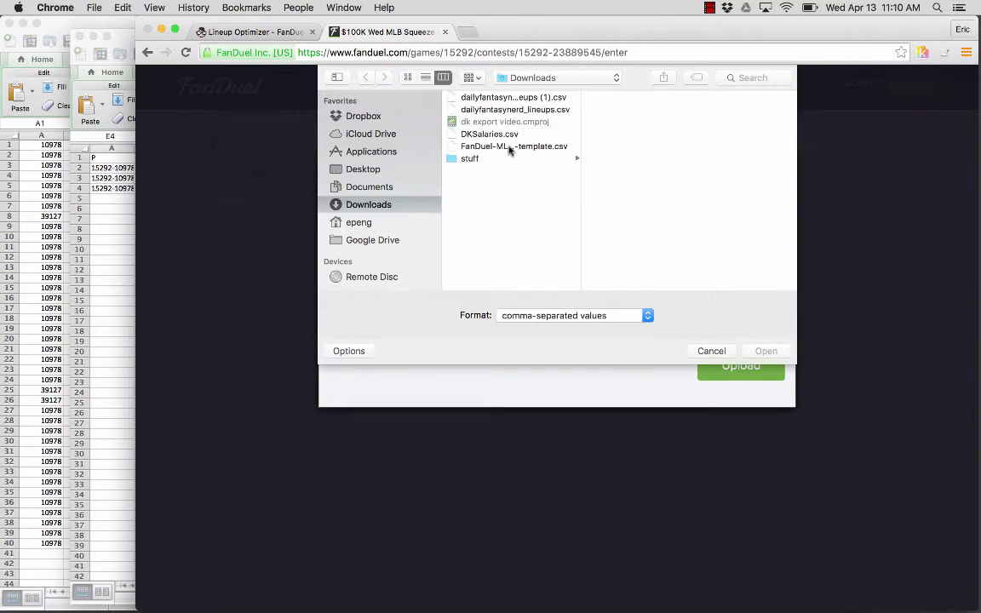
pyautogui.doubleClick(506, 147)
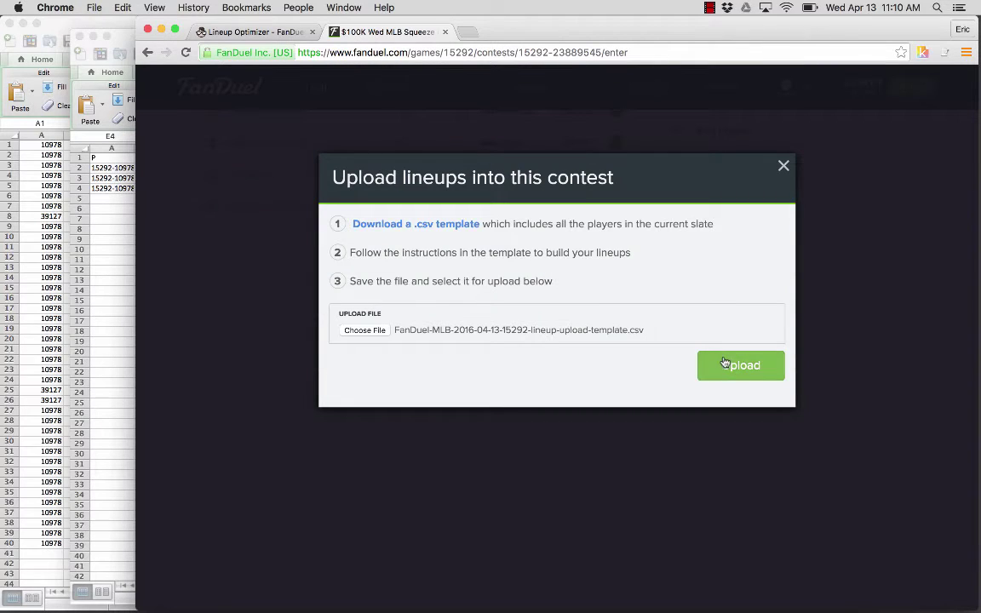
pyautogui.click(729, 365)
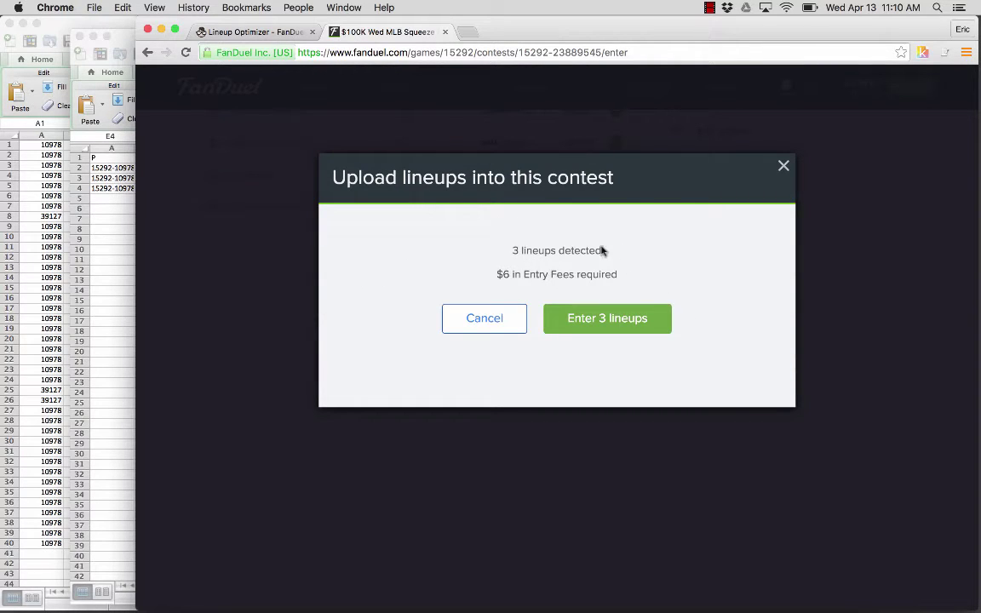
pyautogui.click(605, 321)
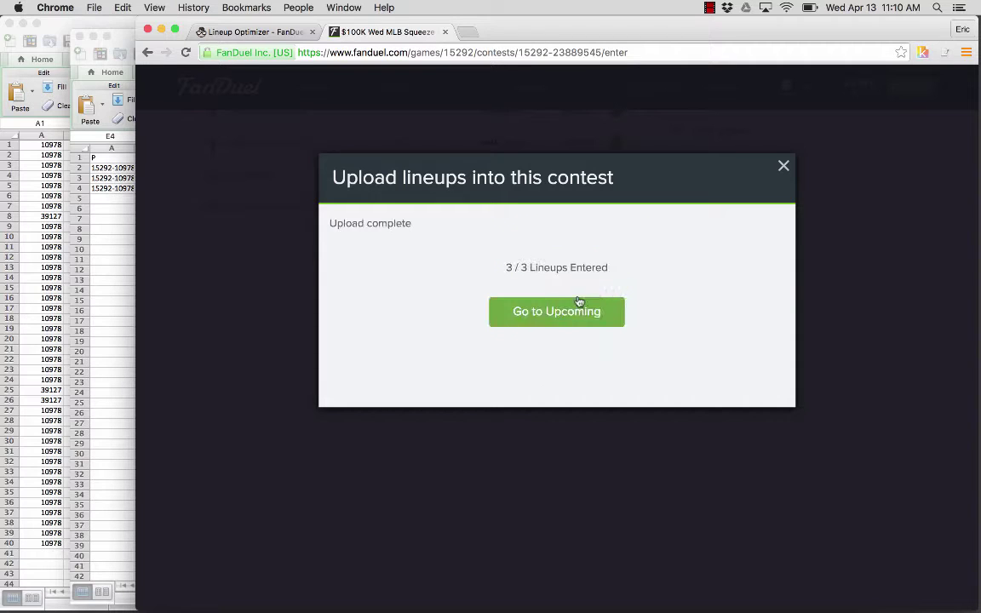
# Compare the three upcoming MLB Main entries with the Lineup Optimizer, then return to the Excel template
pyautogui.click(562, 314)
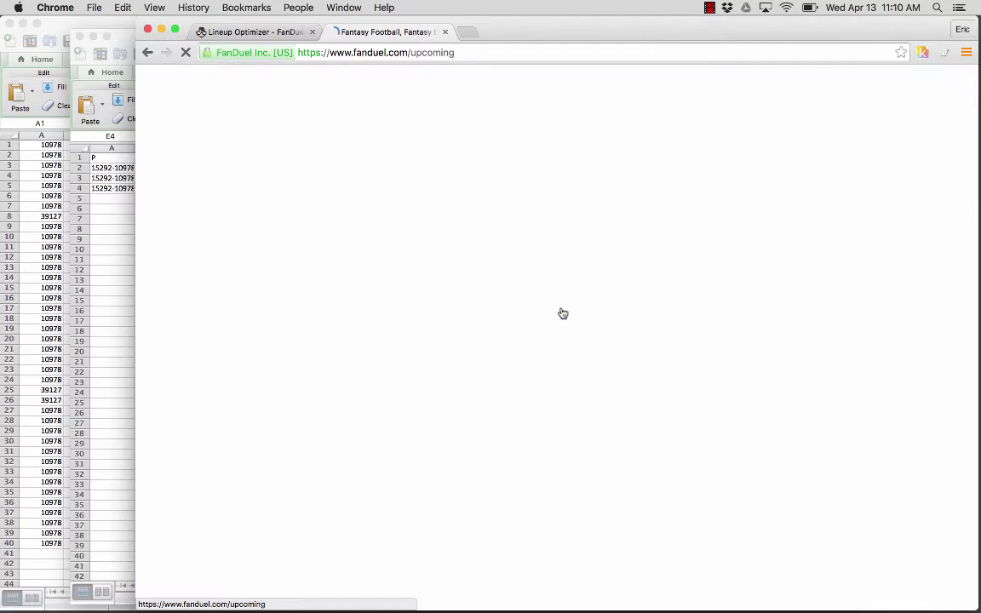
pyautogui.scroll(-2, 438, 166)
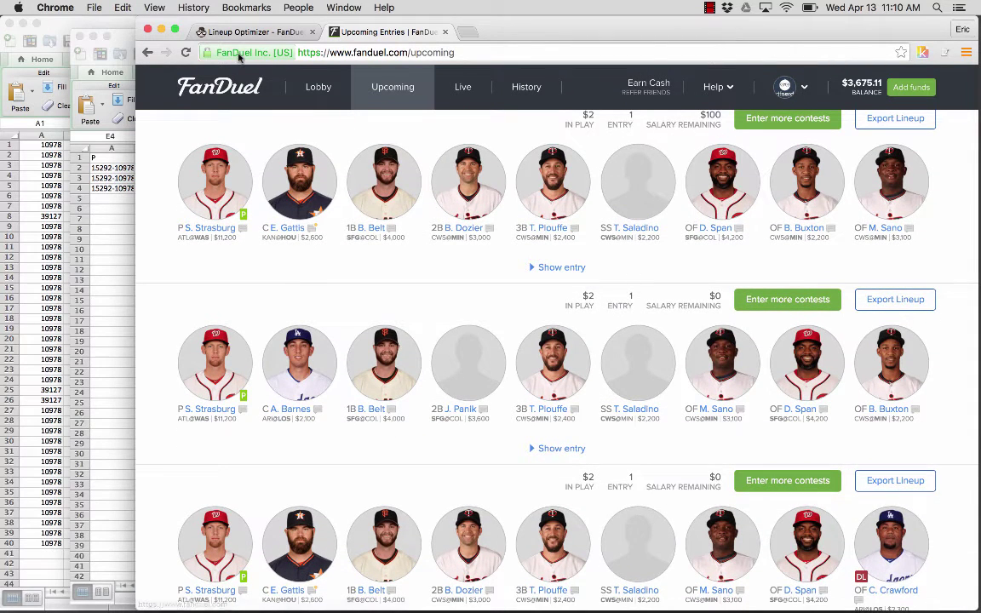
pyautogui.click(223, 33)
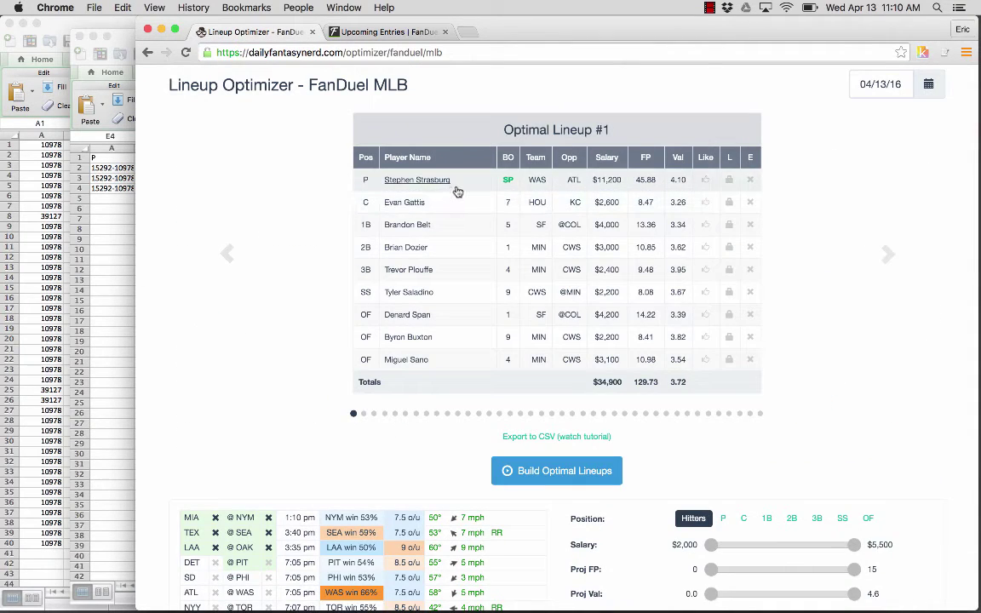
pyautogui.hotkey('ctrl', 'Tab')
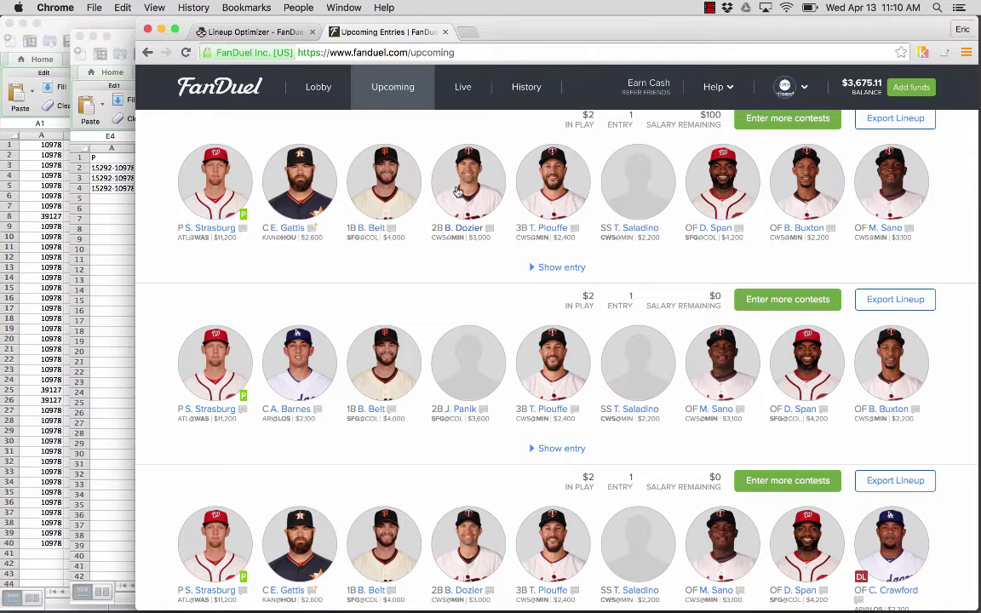
pyautogui.hotkey('ctrl', 'Tab')
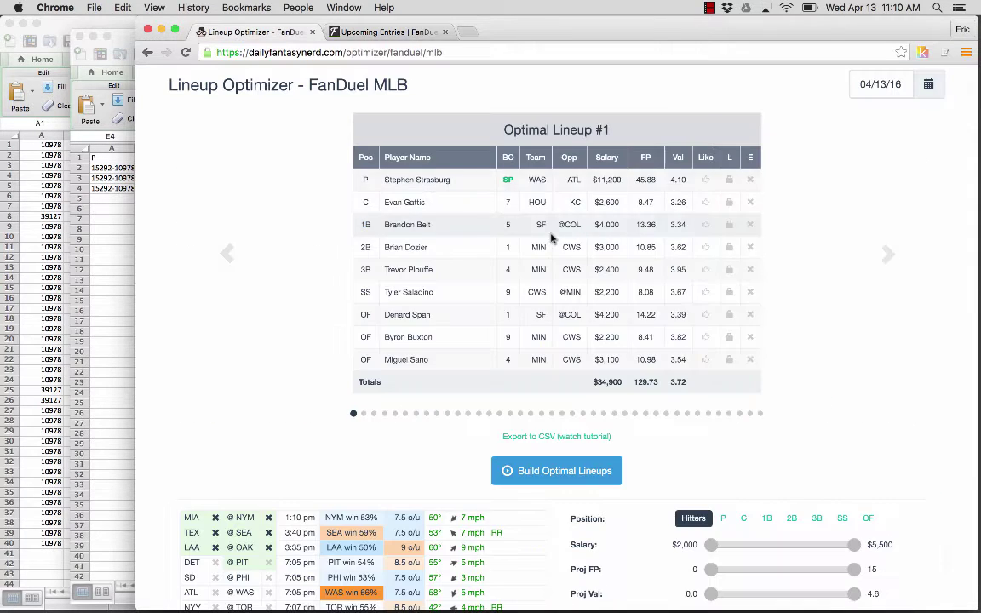
pyautogui.hotkey('ctrl', 'Tab')
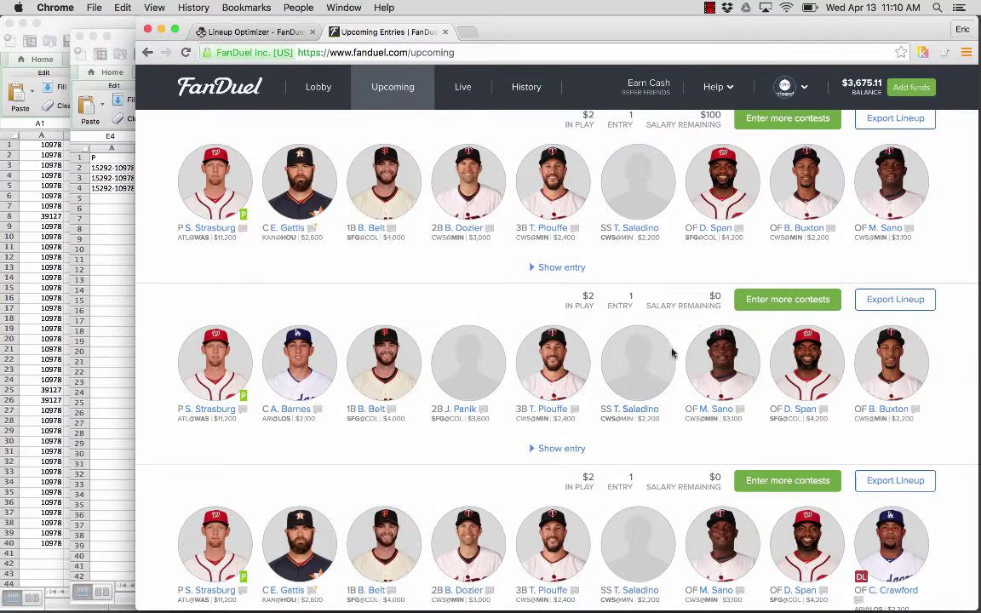
pyautogui.scroll(2, 910, 219)
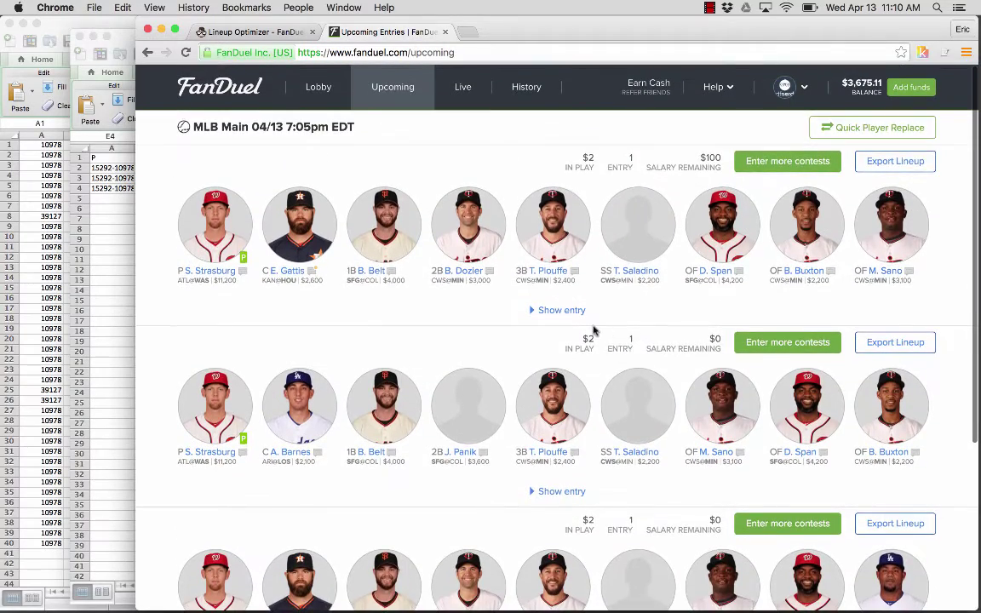
pyautogui.scroll(-5, 593, 330)
pyautogui.scroll(5, 594, 330)
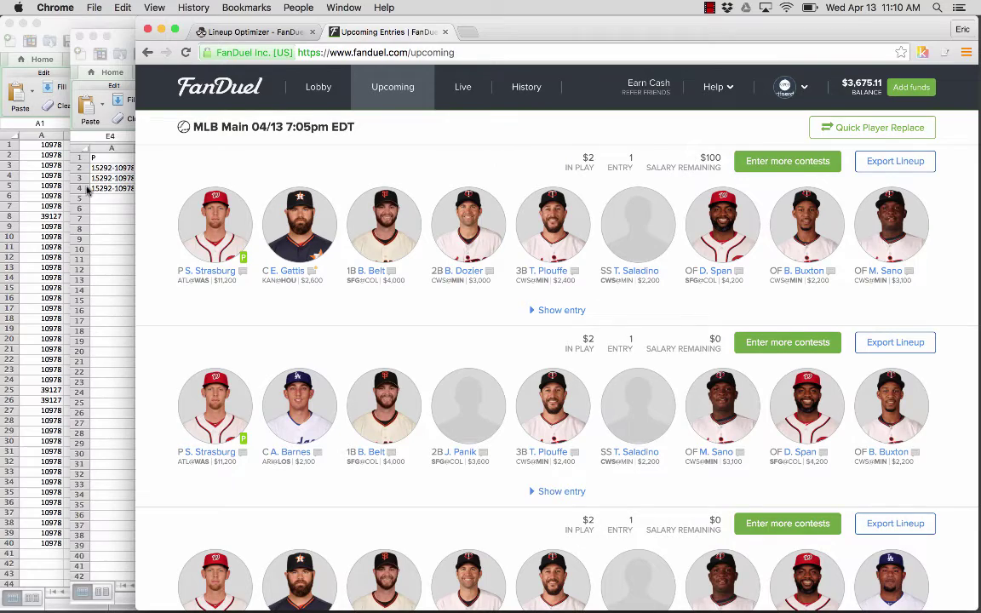
pyautogui.click(47, 187)
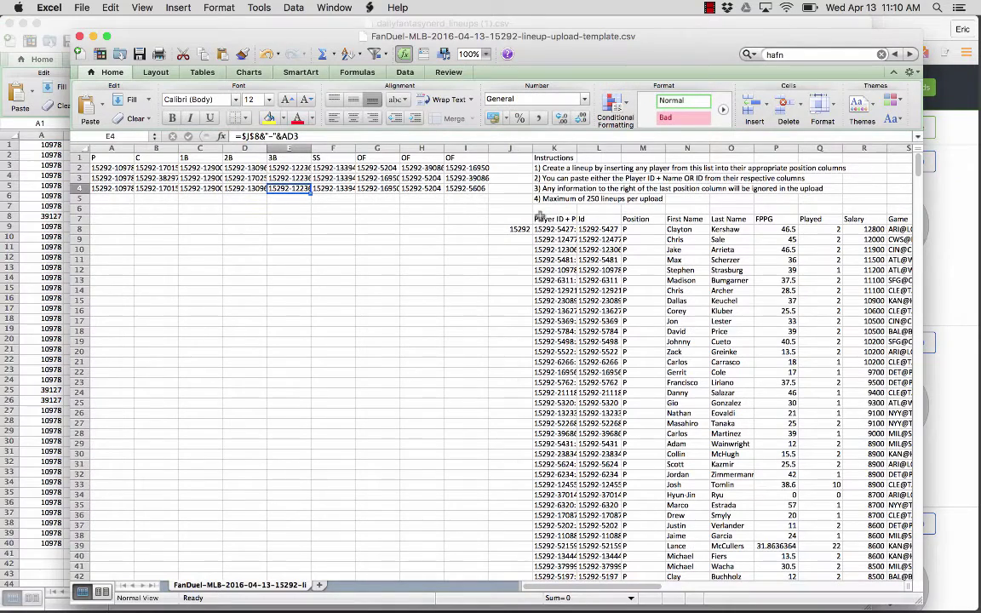
# Review the lineups CSV from the first lineup row down to the bottom of the list
pyautogui.click(113, 168)
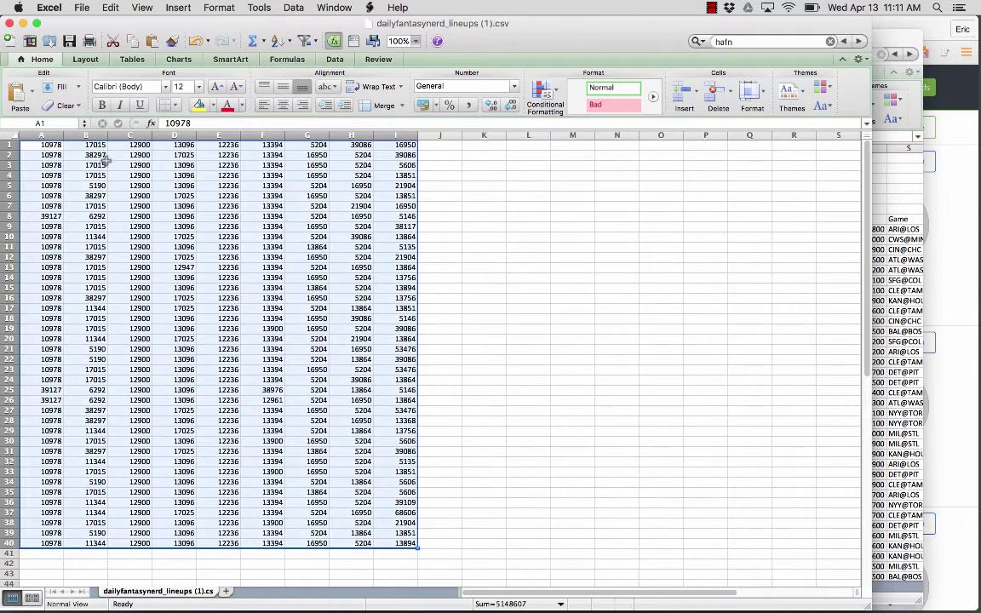
pyautogui.press('Up')
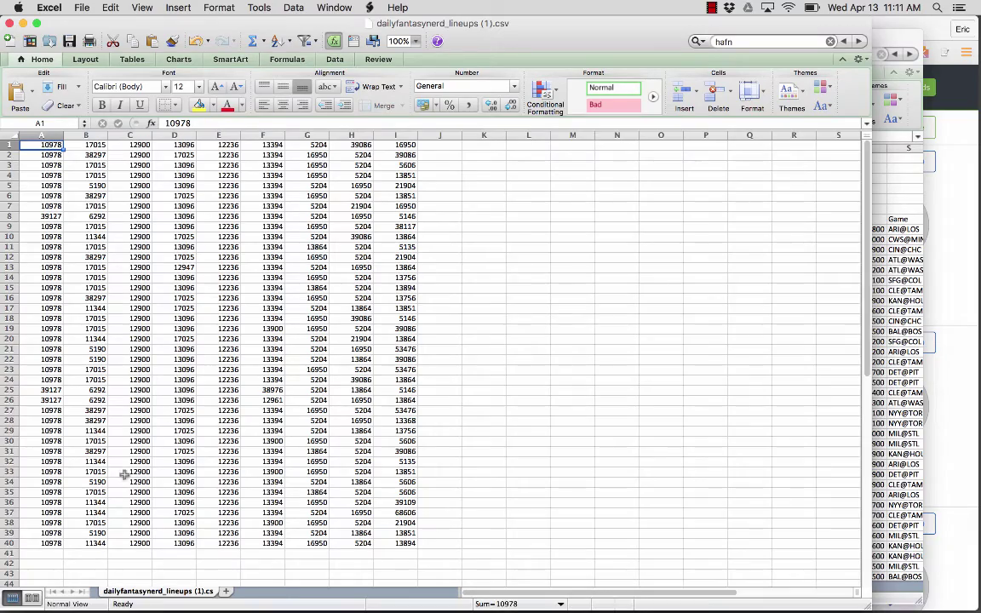
pyautogui.click(48, 492)
# In the upload template, select the last lineup block Z39:AH40
pyautogui.press('super+grave')
pyautogui.hscroll(15, 776, 263)
pyautogui.scroll(-3, 775, 263)
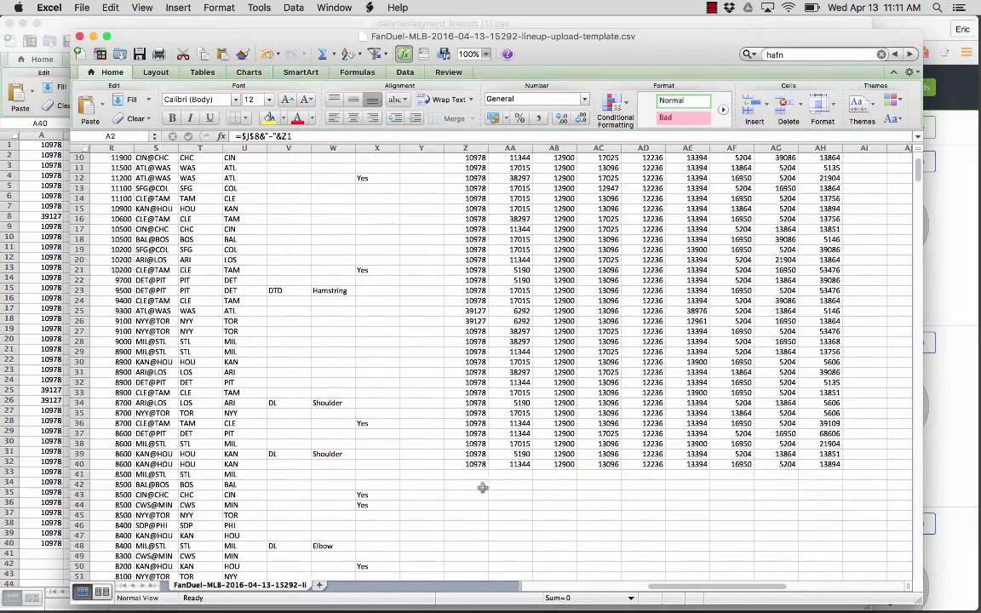
pyautogui.click(475, 474)
pyautogui.scroll(-3, 477, 477)
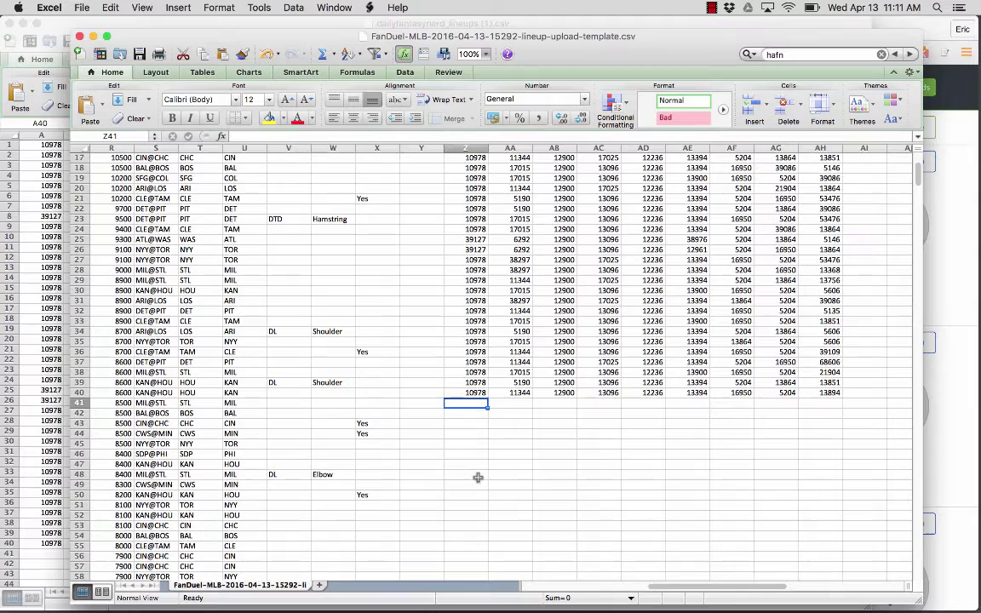
pyautogui.click(471, 393)
pyautogui.press('shift+super+Right')
pyautogui.hotkey('shift', 'Up')
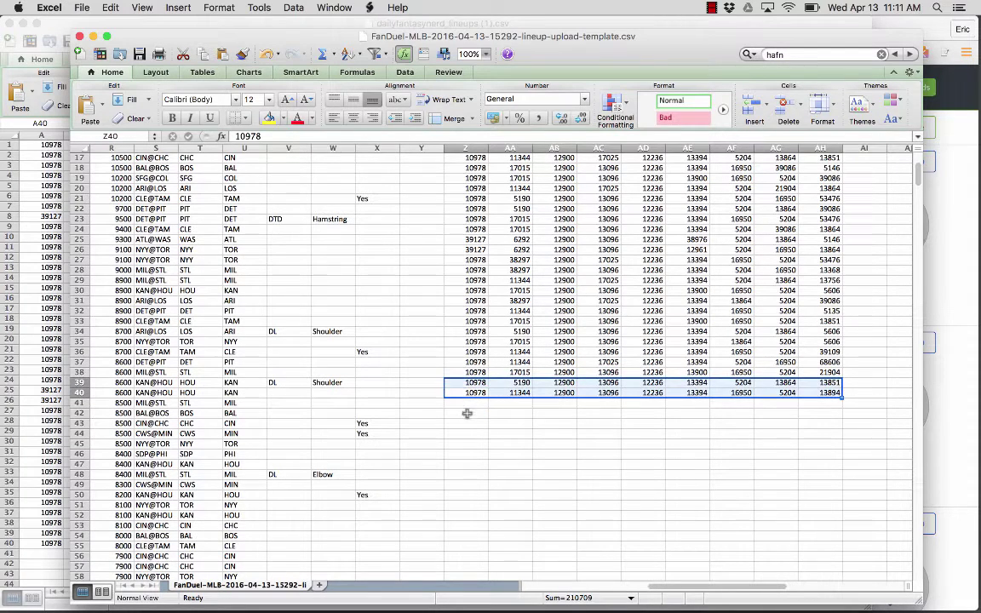
# Select the empty rows below the lineups down to row 62, then return to the lineup cells
pyautogui.click(464, 402)
pyautogui.keyDown('shift'); pyautogui.click(825, 521); pyautogui.keyUp('shift')
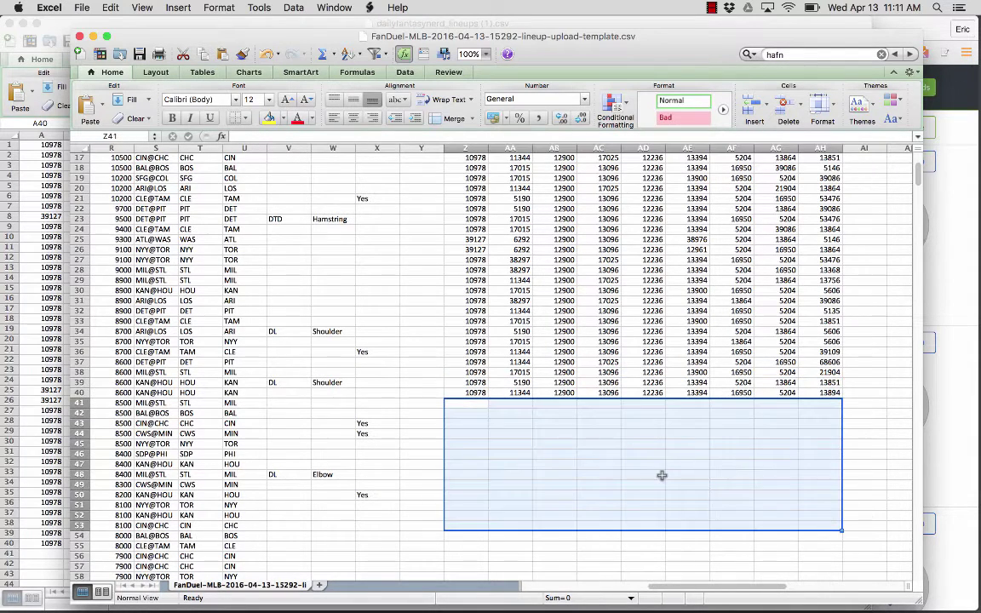
pyautogui.scroll(-4, 659, 472)
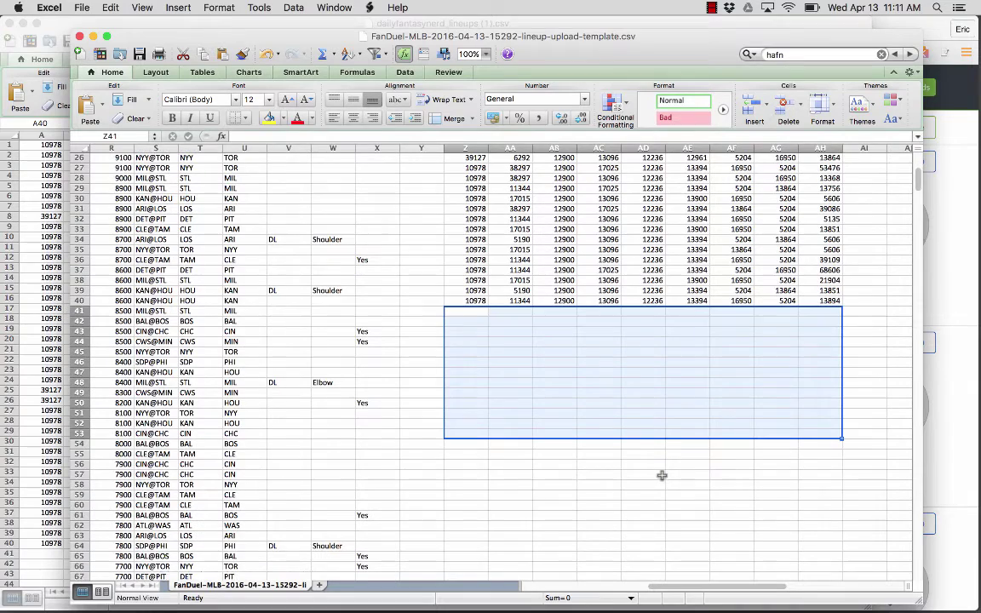
pyautogui.keyDown('shift'); pyautogui.click(819, 527); pyautogui.keyUp('shift')
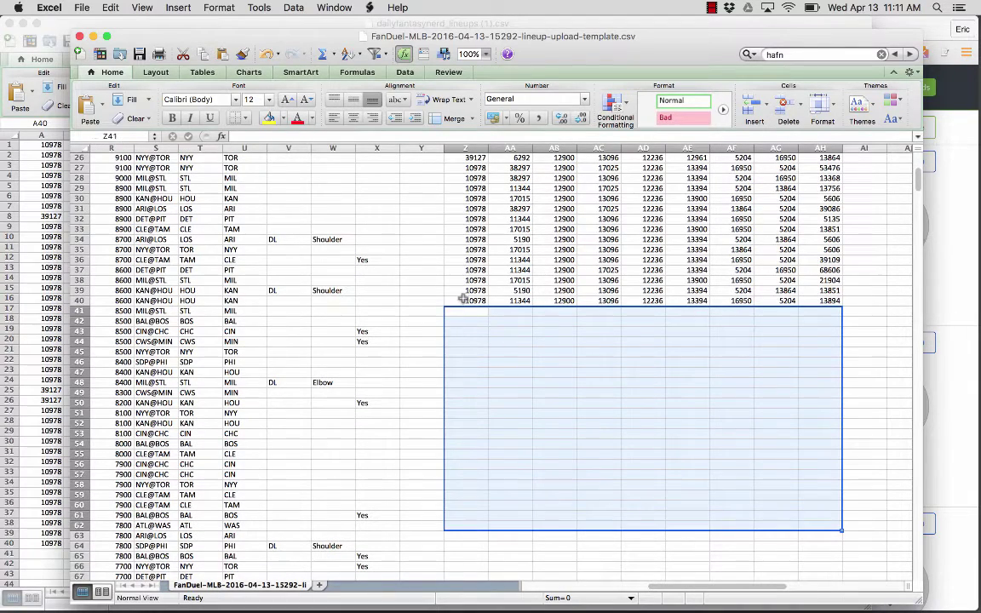
pyautogui.press('Up')
pyautogui.hscroll(-10, 391, 315)
pyautogui.scroll(4, 426, 341)
pyautogui.scroll(6, 429, 347)
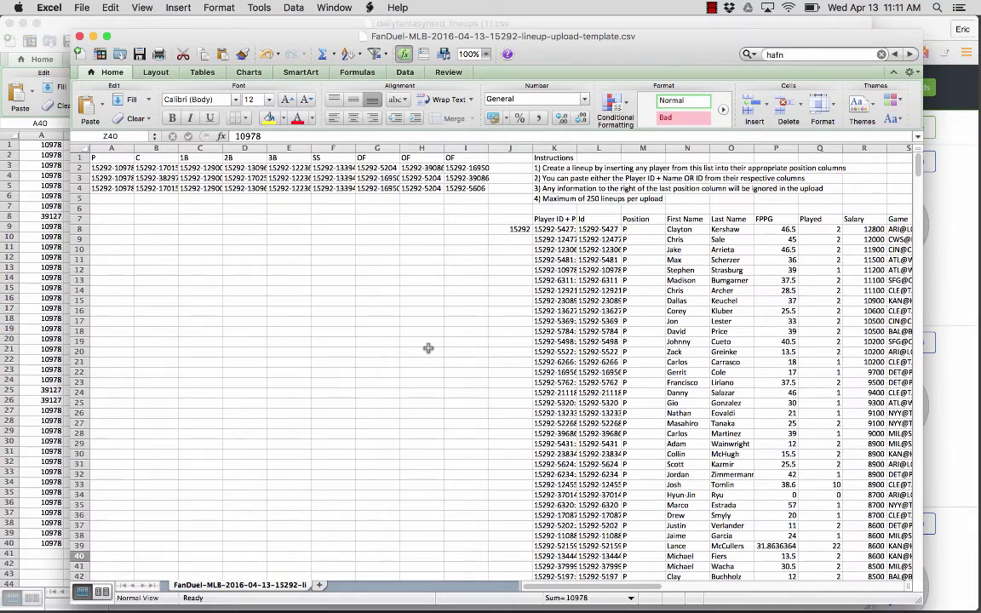
pyautogui.click(290, 188)
# In Chrome's lineup optimizer tab, browse the premium plans and highlight the MVP plan name
pyautogui.press('super+Tab')
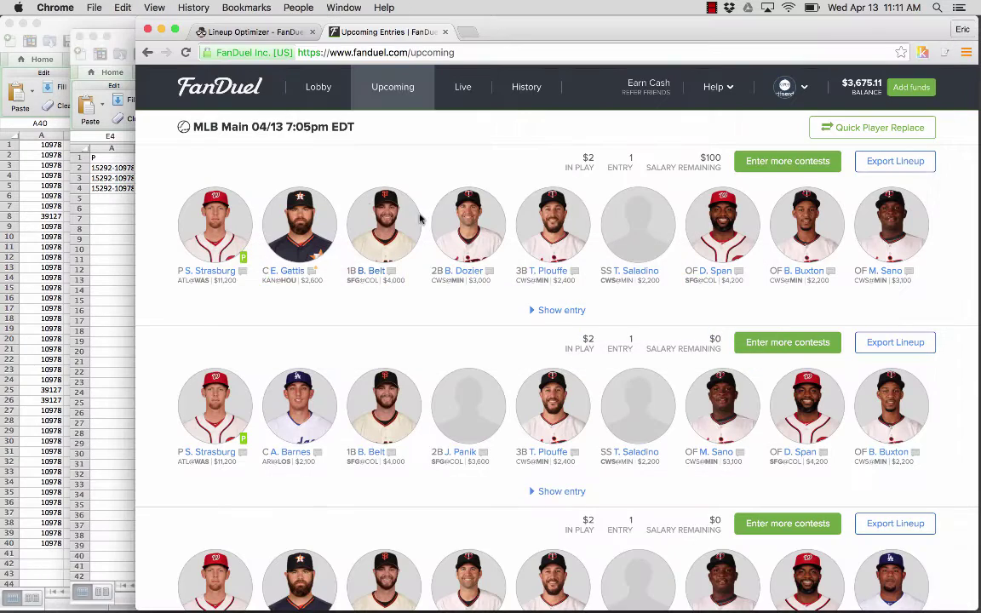
pyautogui.hotkey('ctrl', 'shift', 'Tab')
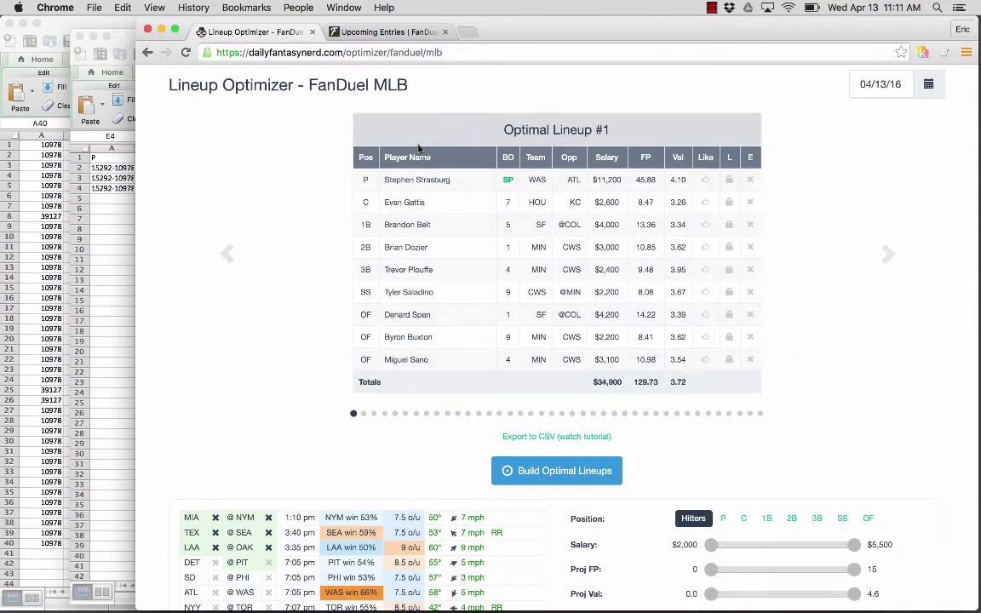
pyautogui.scroll(3, 529, 202)
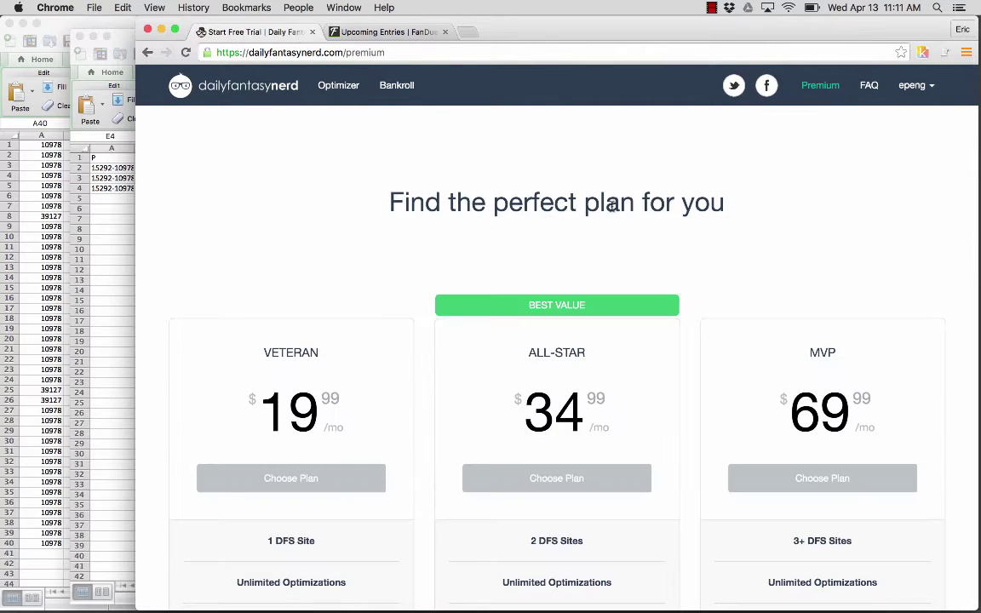
pyautogui.scroll(-5, 578, 232)
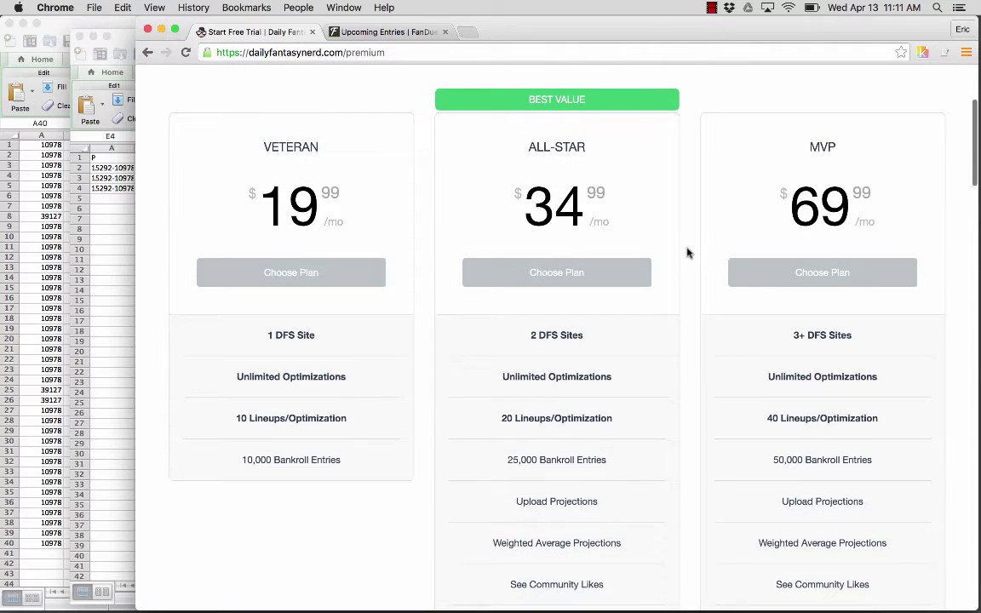
pyautogui.scroll(-1, 688, 253)
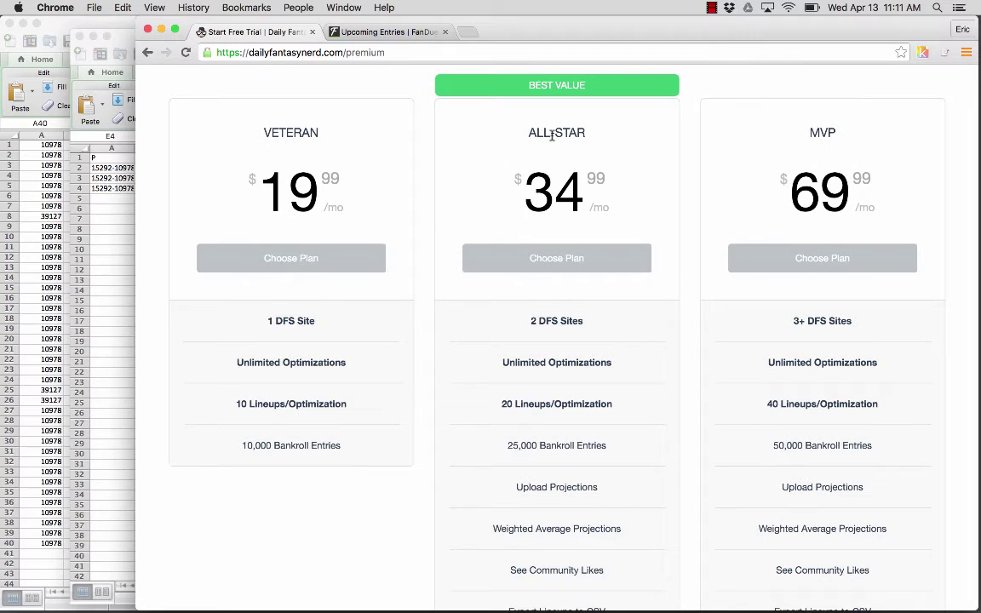
pyautogui.doubleClick(820, 131)
# Read each premium feature's info tooltip, then go to the Daily Fantasy Nerd homepage
pyautogui.scroll(-5, 691, 200)
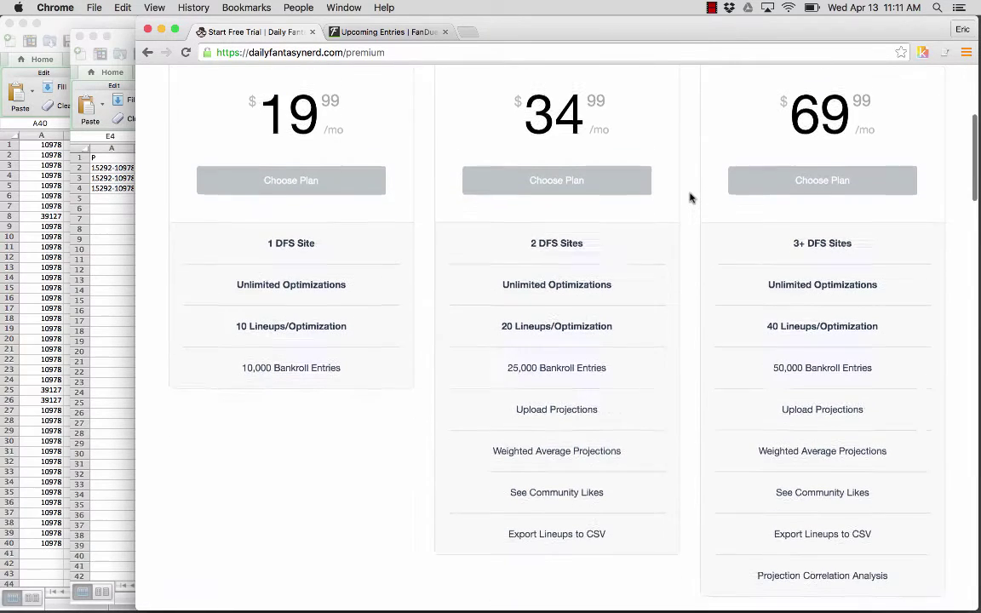
pyautogui.moveTo(554, 235)
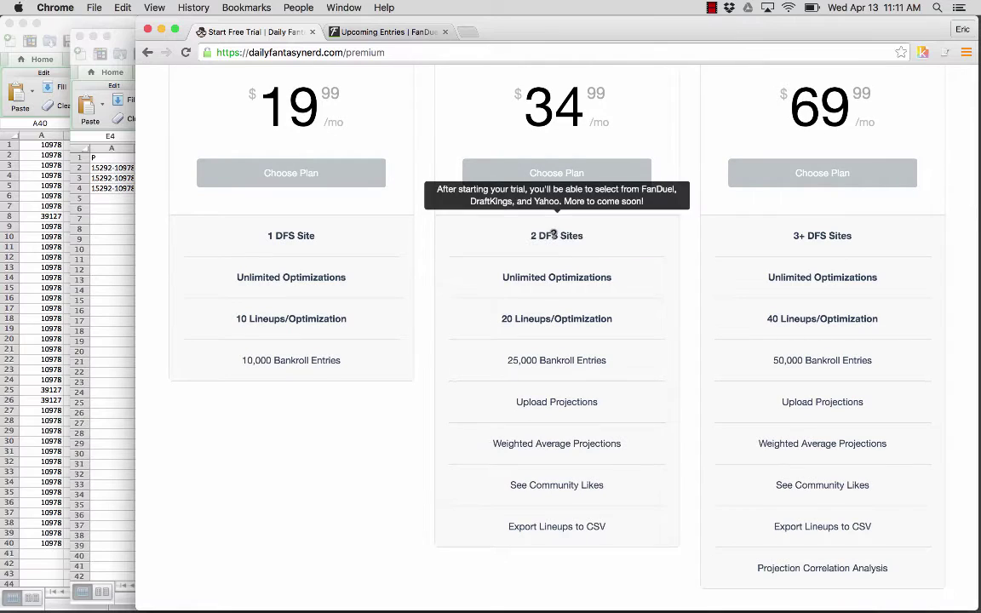
pyautogui.moveTo(549, 316)
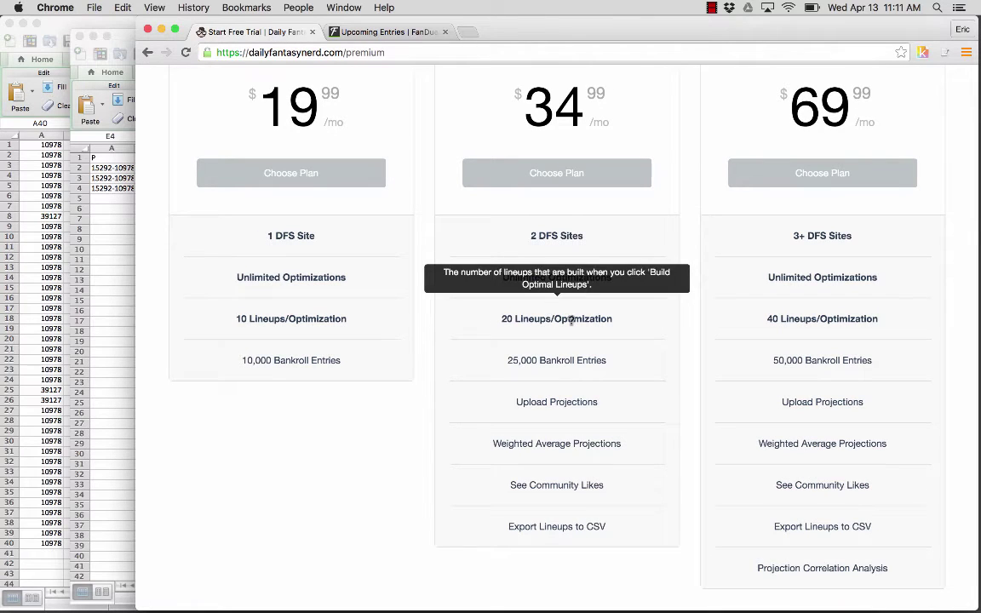
pyautogui.moveTo(556, 361)
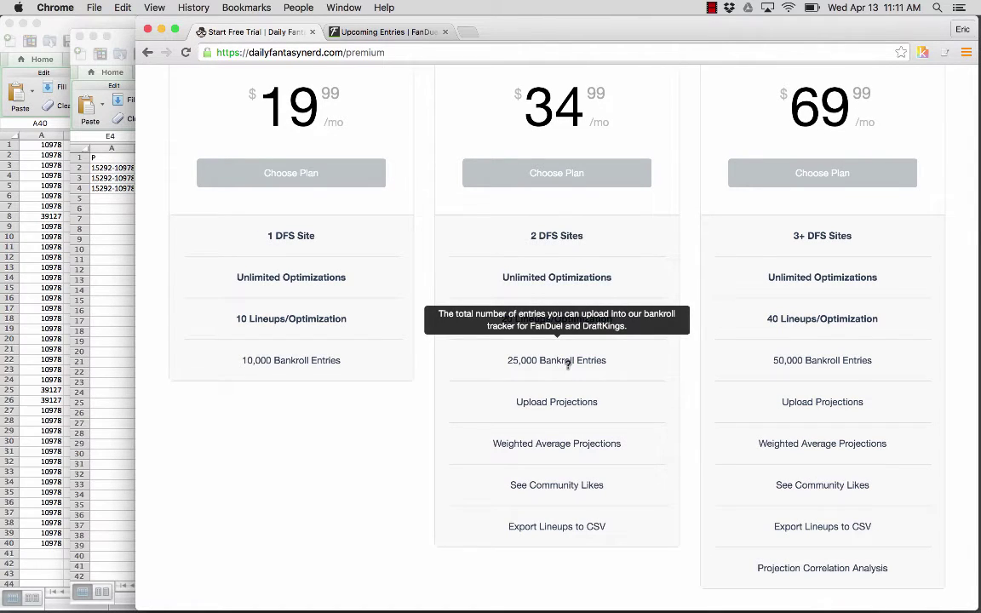
pyautogui.moveTo(558, 403)
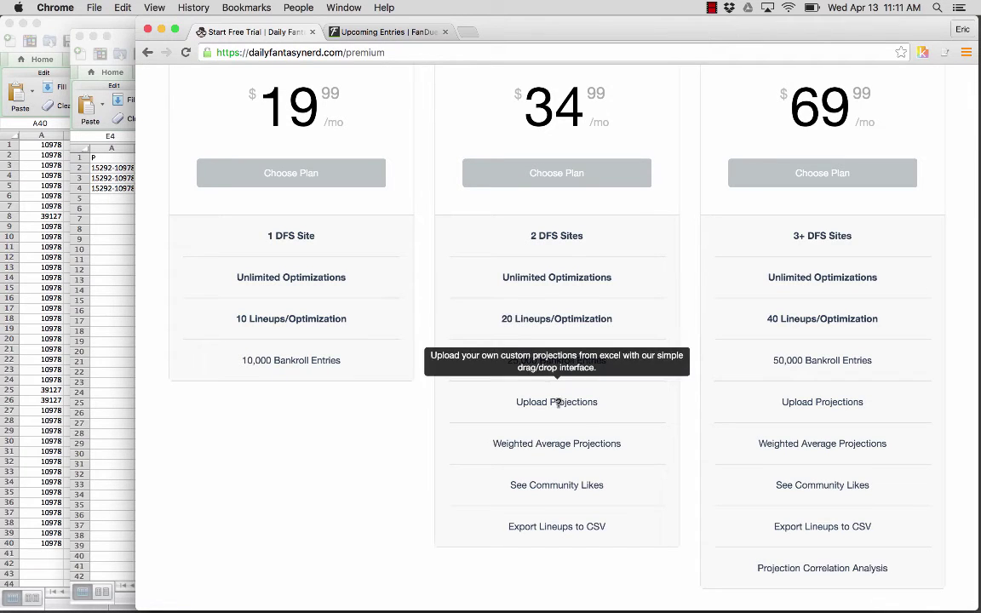
pyautogui.moveTo(546, 439)
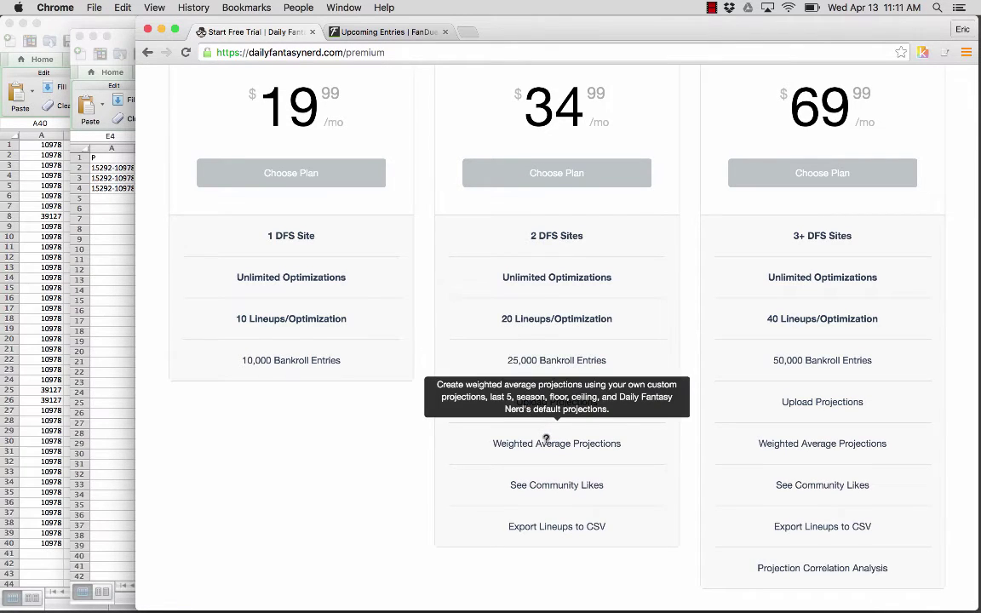
pyautogui.moveTo(544, 485)
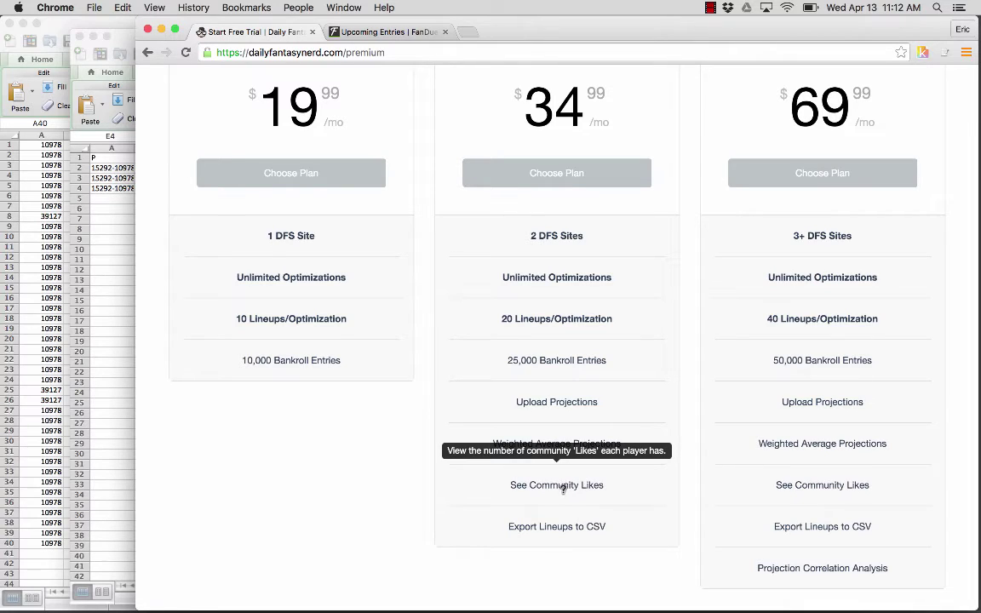
pyautogui.moveTo(544, 529)
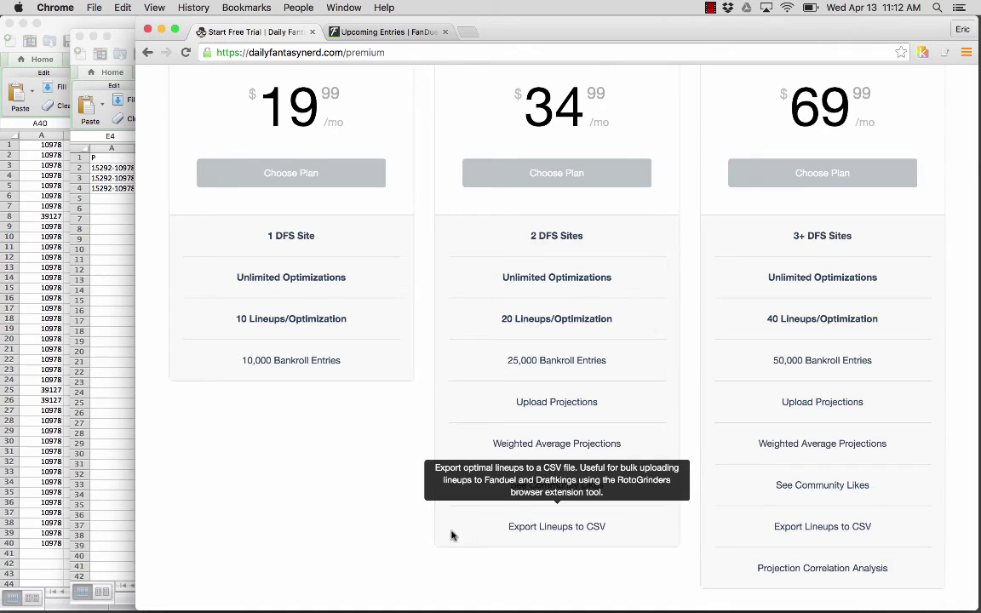
pyautogui.scroll(5, 284, 164)
pyautogui.click(235, 83)
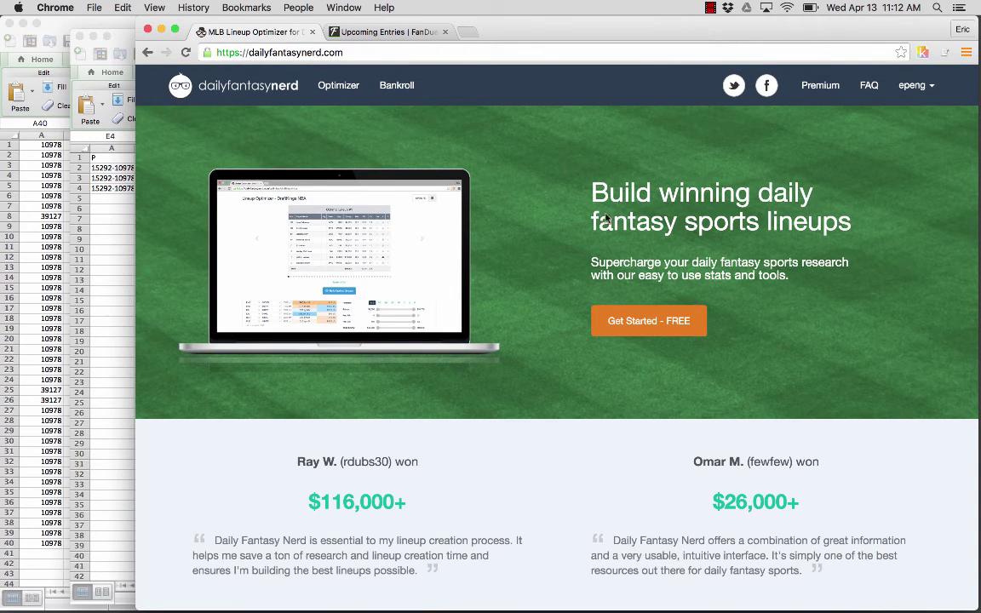
pyautogui.click(244, 52)
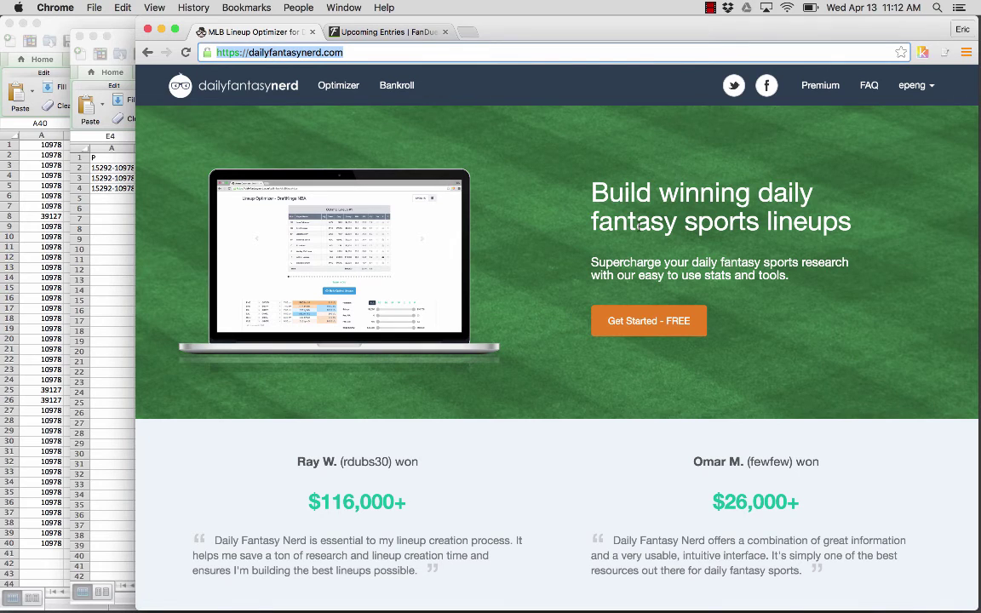
pyautogui.click(650, 282)
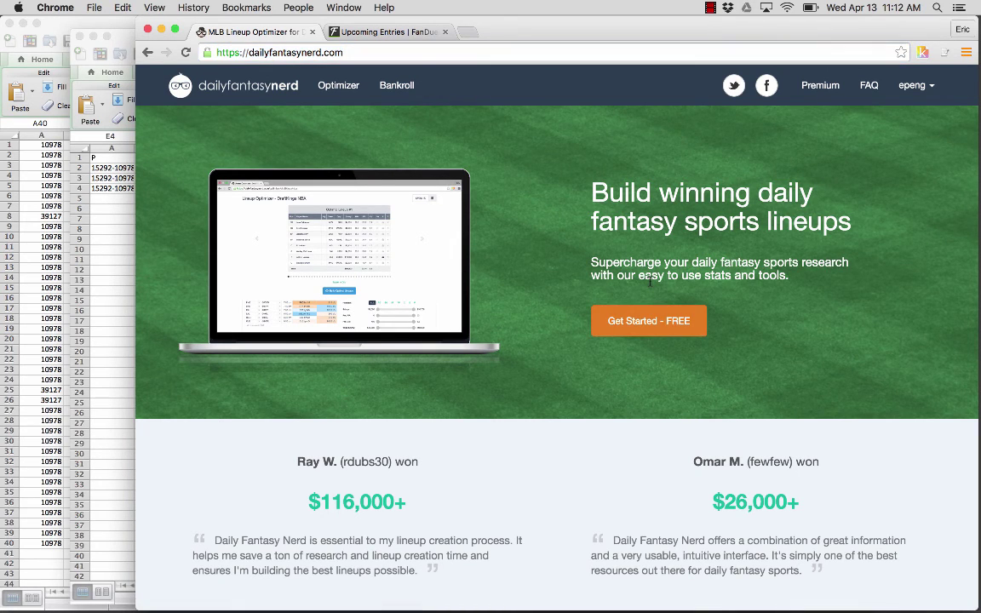